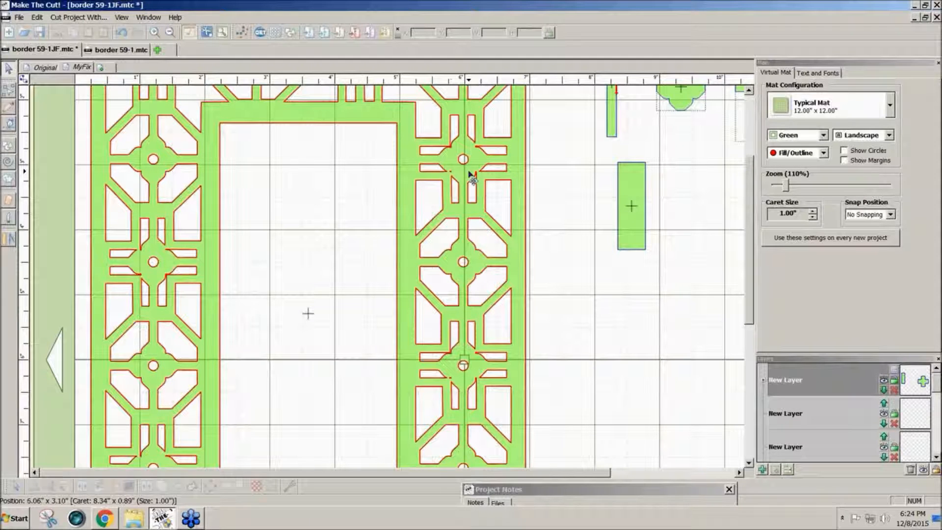
Zoom the mat to 140% and pan to bring the green border and shapes into view.
mouse_move(748, 213)
left_mouse_down()
mouse_move(755, 179)
mouse_move(754, 216)
left_mouse_up()
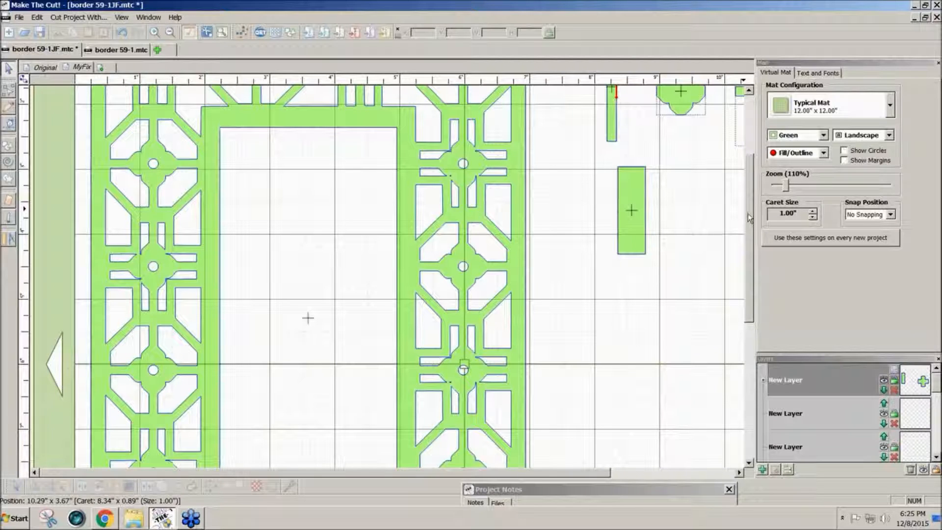
left_click_drag(750, 217, 748, 207)
left_click(788, 189)
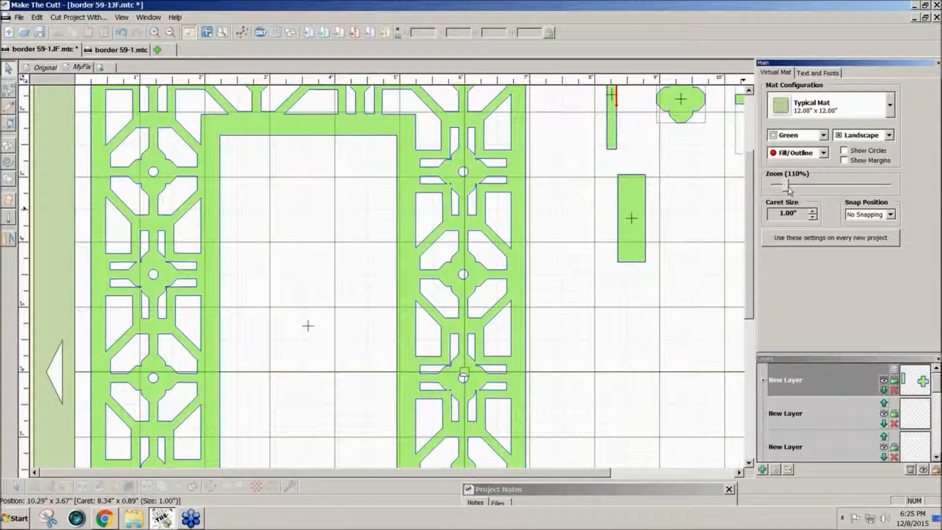
left_click_drag(789, 189, 792, 189)
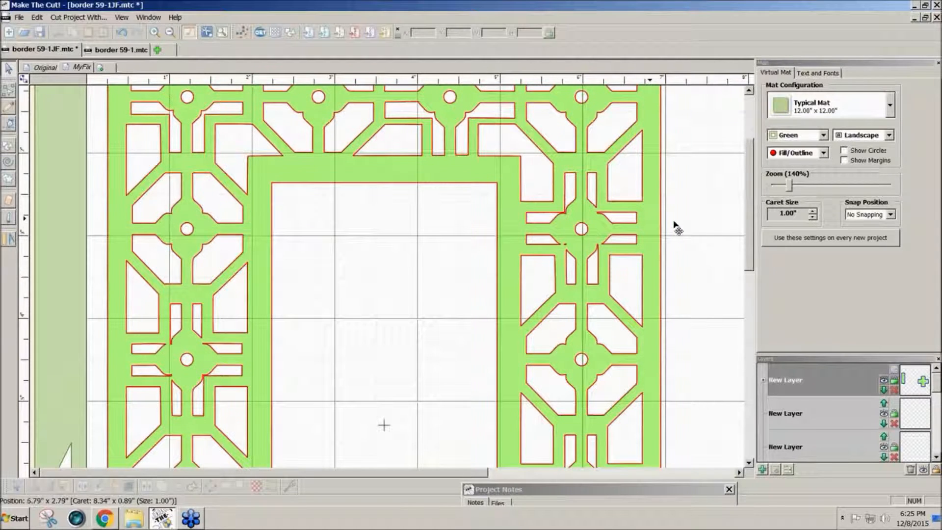
left_click(589, 238)
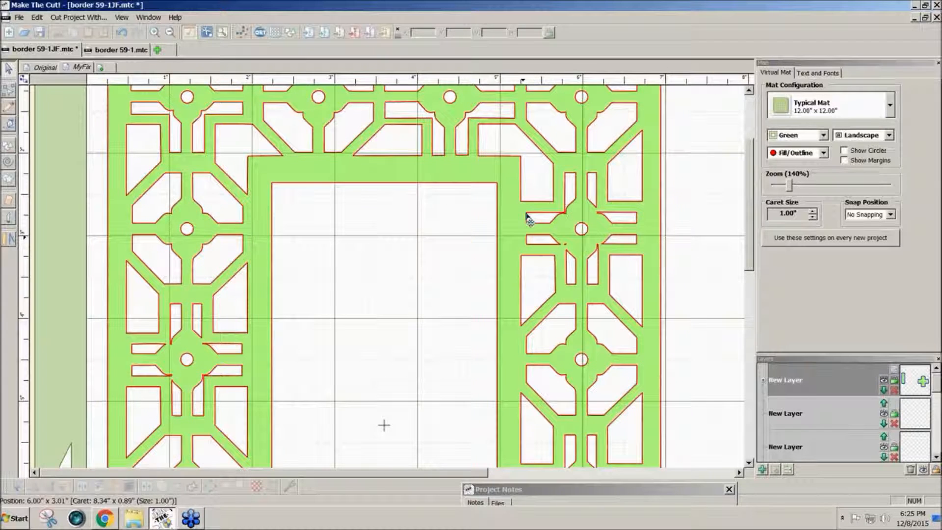
left_click(626, 241)
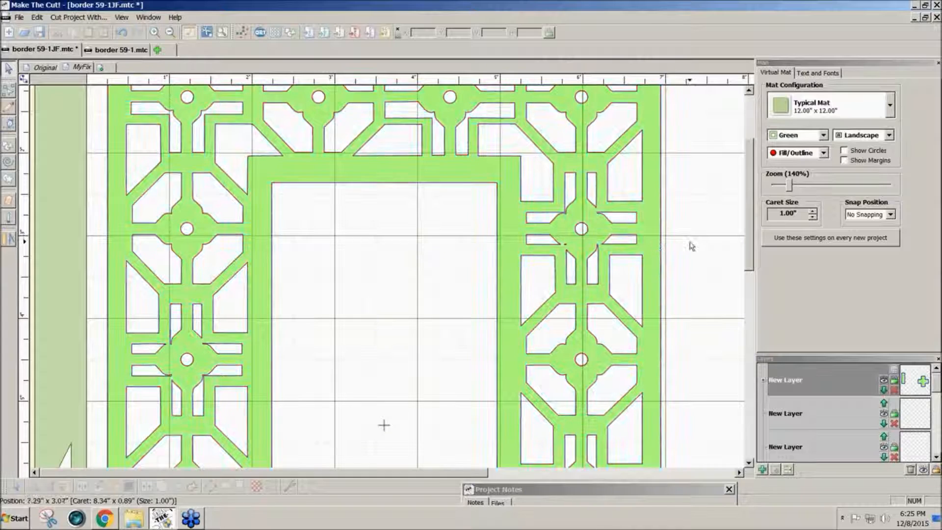
scroll(750, 232, "up", 4)
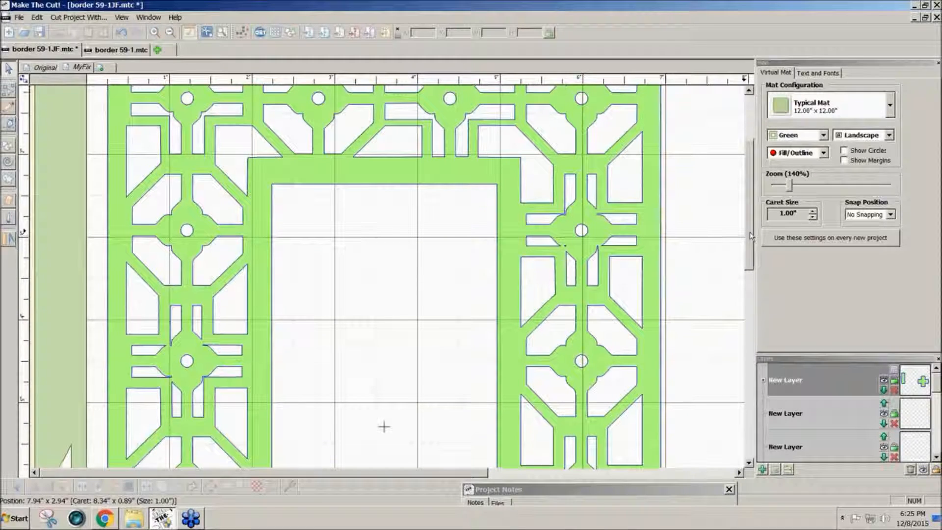
left_click_drag(753, 221, 752, 214)
left_click_drag(465, 474, 518, 474)
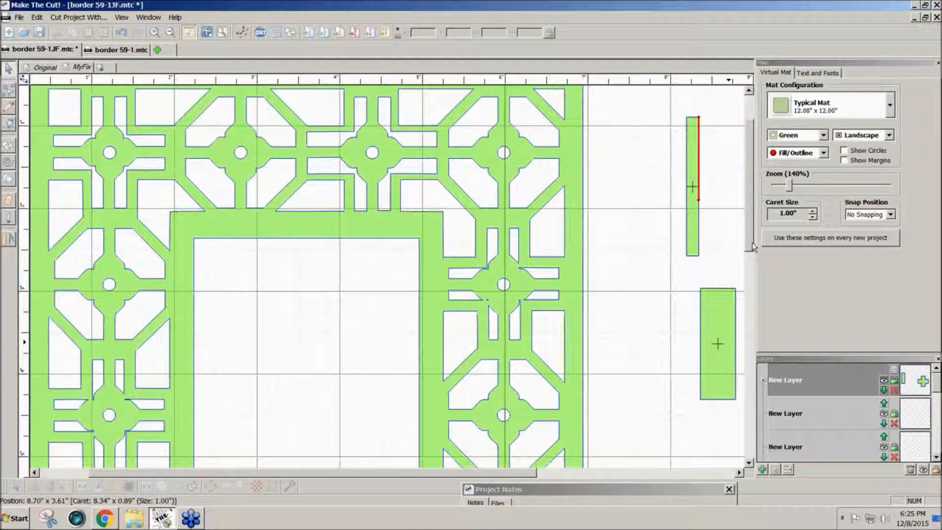
scroll(754, 248, "down", 10)
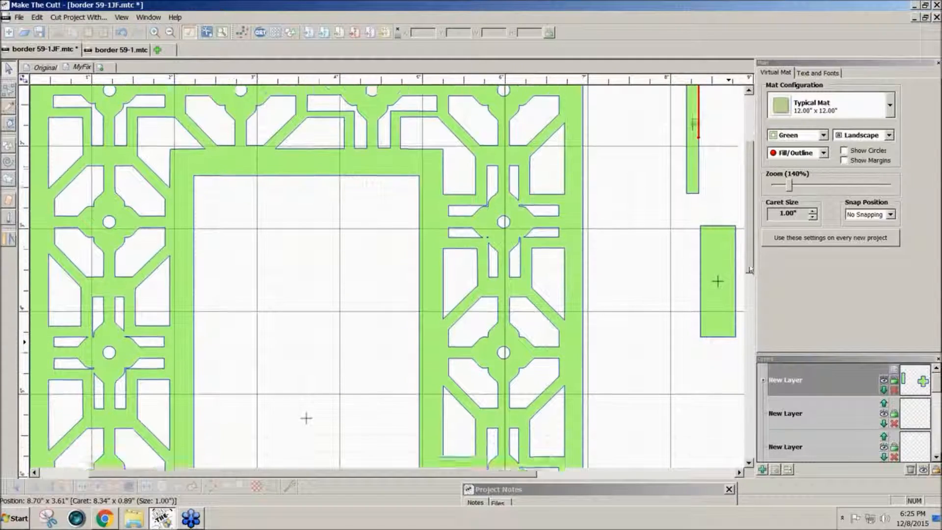
scroll(728, 341, "up", 4)
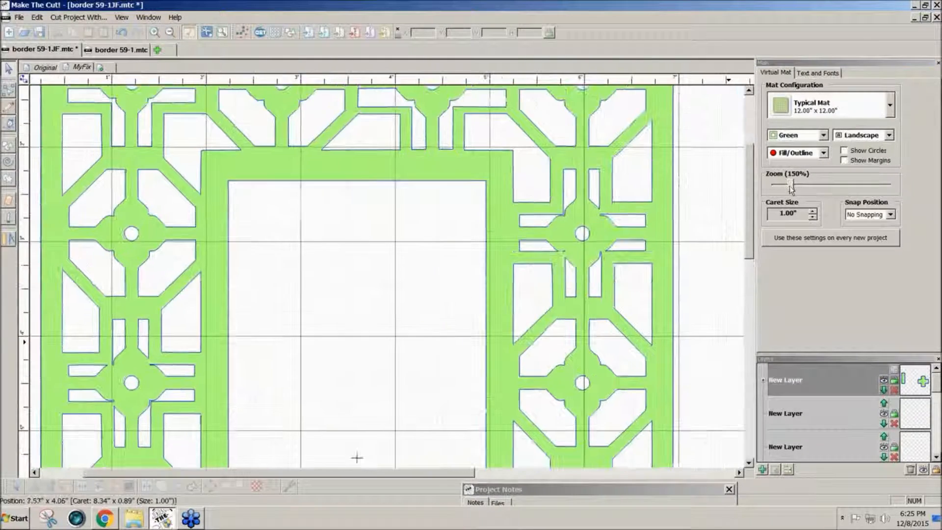
left_click_drag(392, 474, 509, 483)
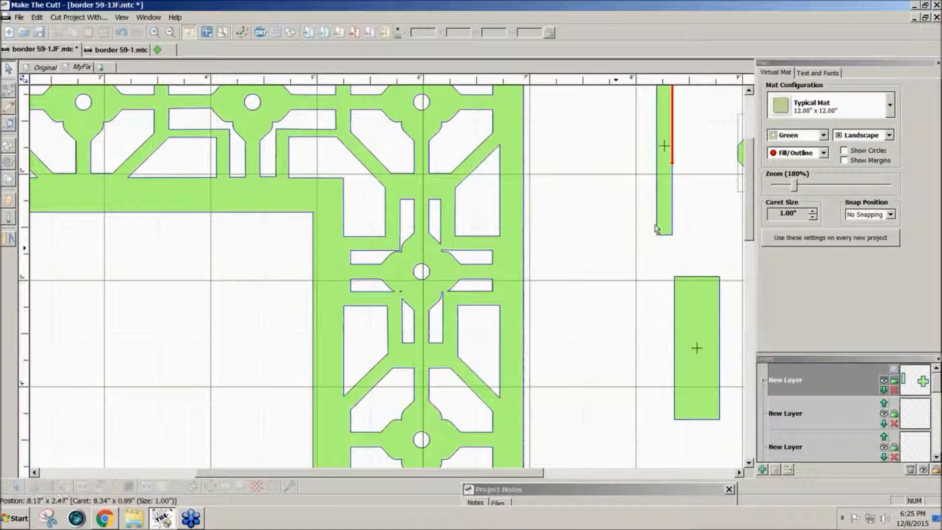
Move the narrow 0.1458 x 1.6771 strip off the border onto open mat beside the larger rectangle.
left_click_drag(664, 147, 421, 348)
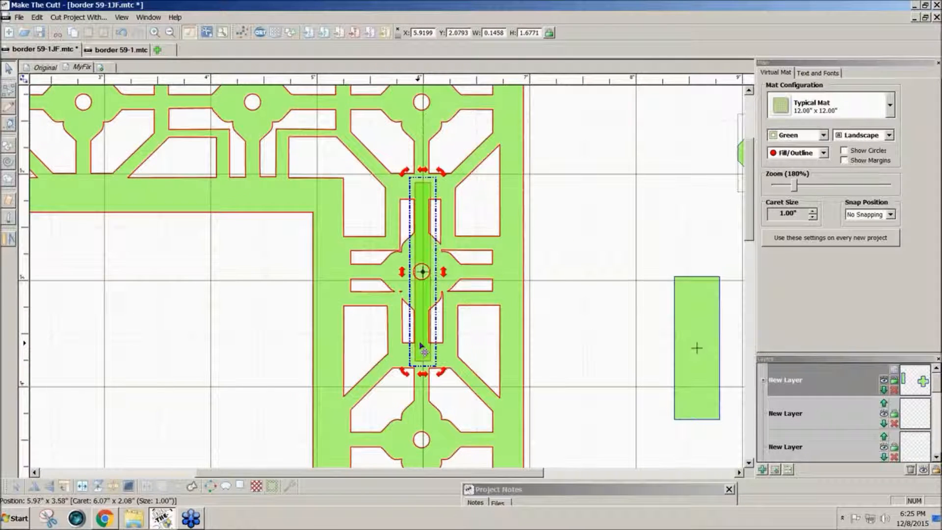
left_click(421, 345)
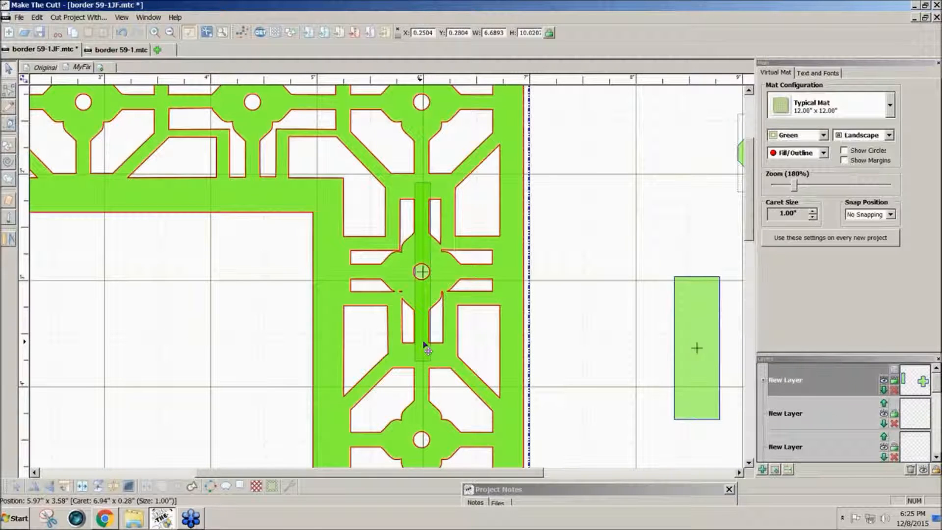
left_click(514, 311)
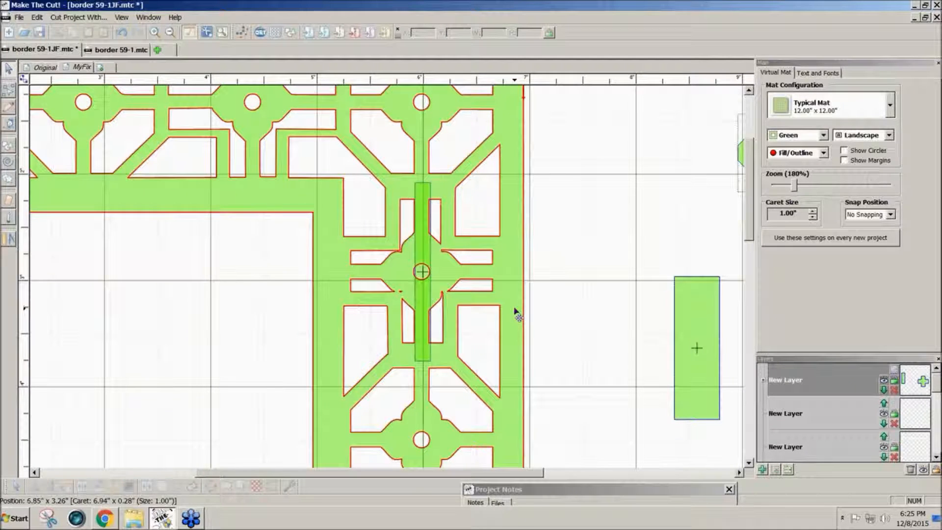
left_click_drag(424, 338, 273, 335)
left_click_drag(421, 320, 673, 320)
left_click_drag(366, 363, 544, 350)
left_click_drag(668, 314, 618, 313)
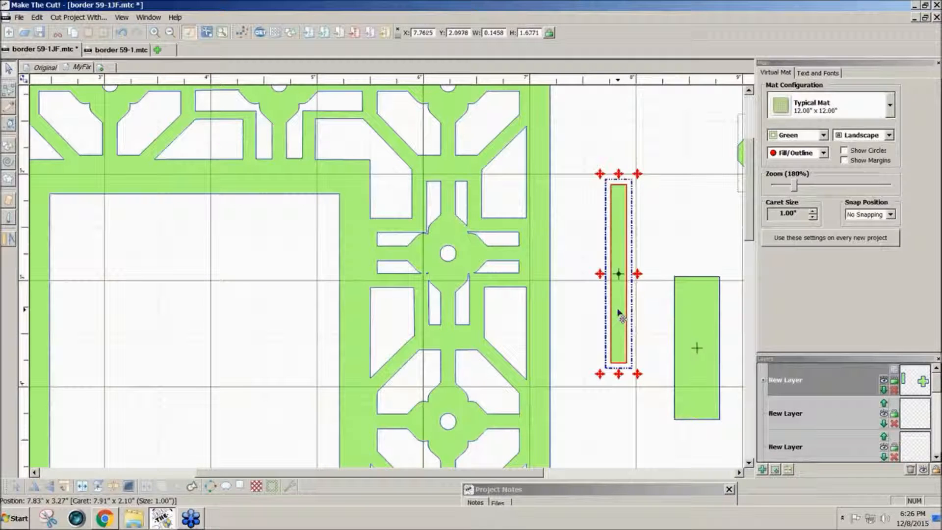
Rotate a strip copy 90°, weld both into a 1.6771 x 1.6771 cross, and centre it on the circular joint.
left_click(70, 489)
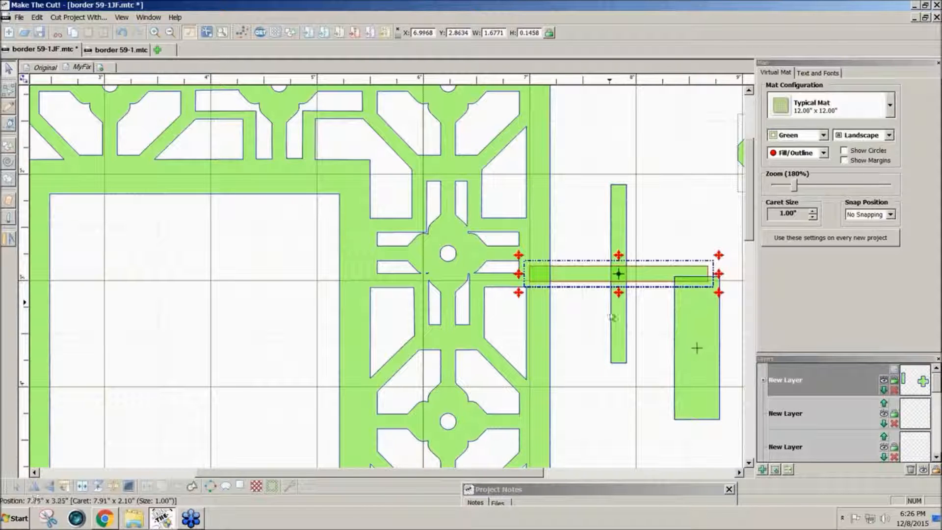
left_click(584, 280)
left_click(622, 302)
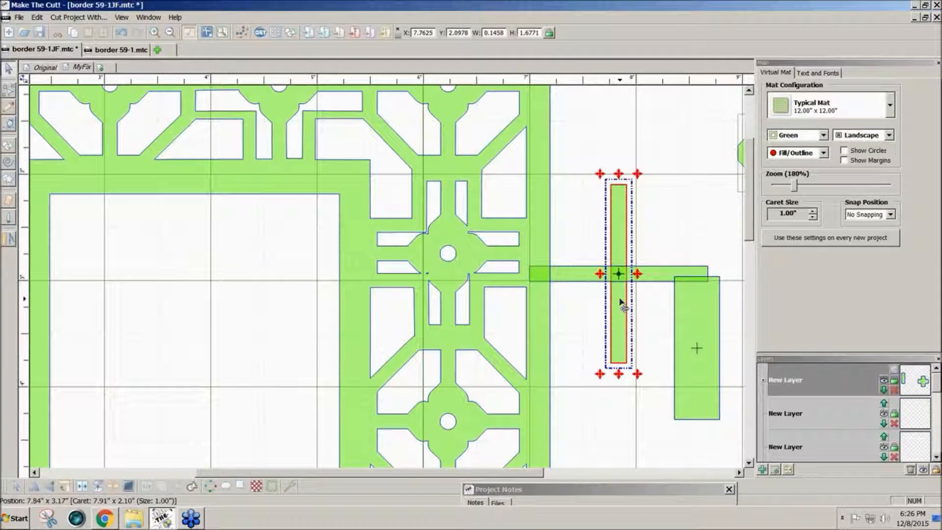
left_click(589, 281, "shift")
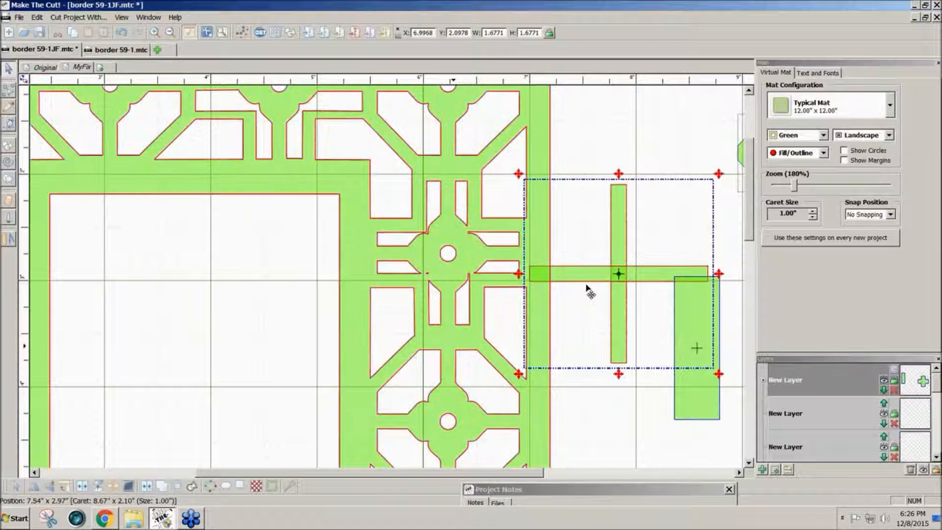
left_click(164, 486)
left_click_drag(627, 330, 449, 306)
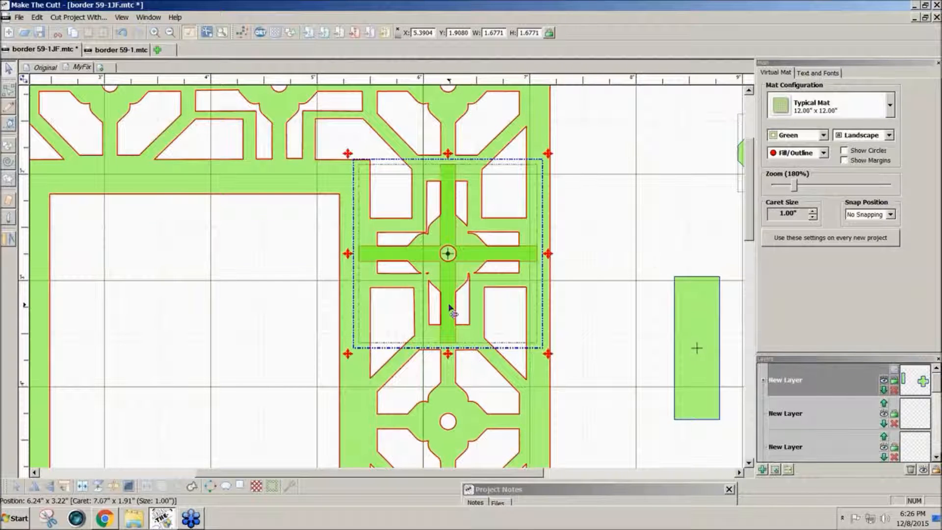
Move the welded cross to the right of the border and put it on its own layer.
left_click_drag(449, 306, 364, 311)
left_click(525, 254)
left_click_drag(526, 254, 654, 248)
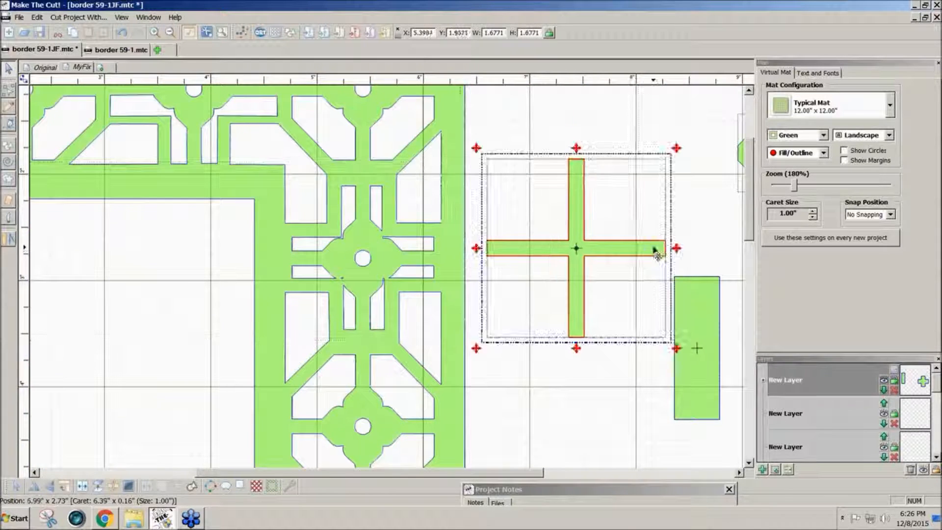
left_click(776, 469)
Shift the cross further right and centre the 0.4239 x 1.3437 rectangle over the upper circular junction.
left_click_drag(446, 403, 539, 375)
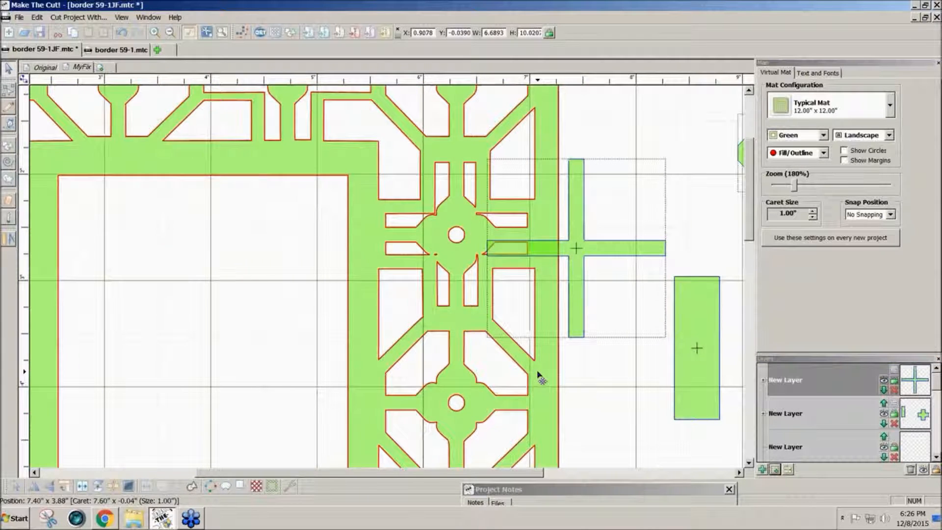
left_click_drag(623, 261, 673, 247)
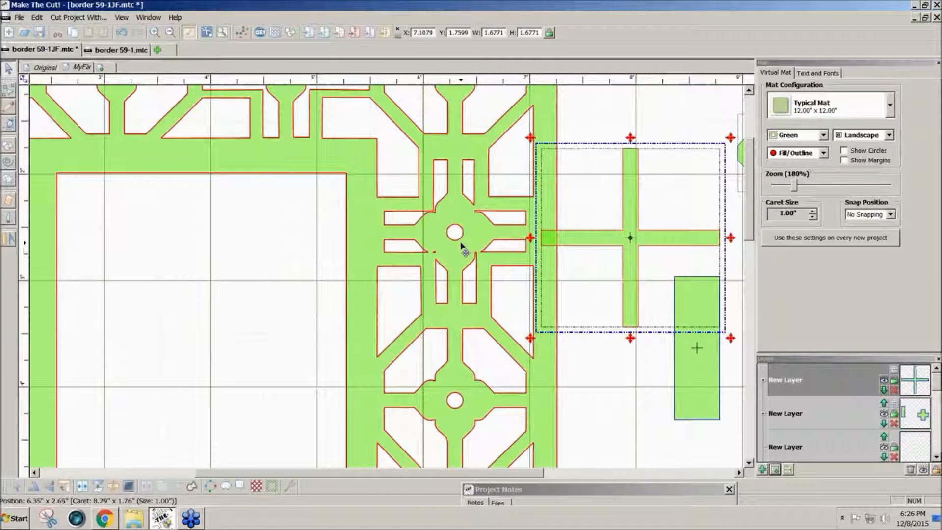
left_click_drag(630, 238, 657, 228)
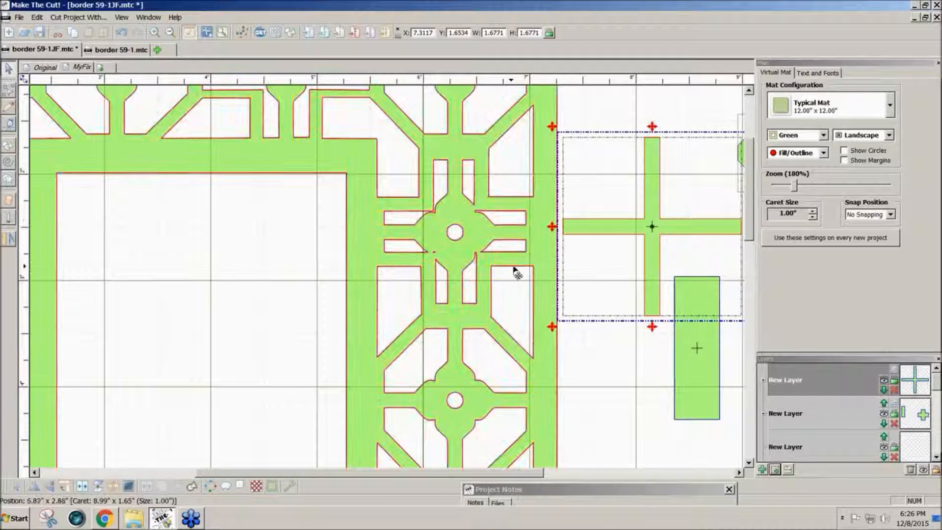
left_click_drag(713, 374, 461, 262)
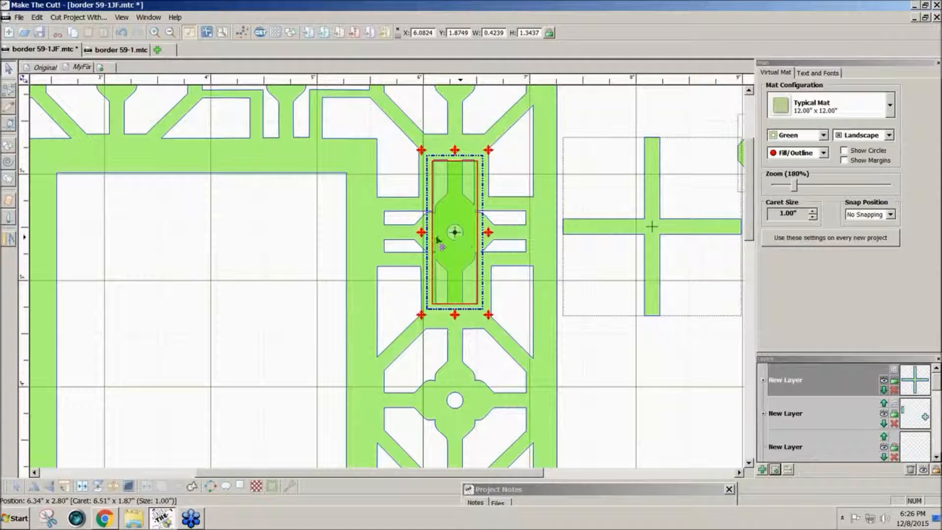
Move the 0.4239 x 1.3437 rectangle back off the border, select the lattice border, and zoom to 200%.
left_click_drag(465, 294, 631, 458)
left_click_drag(532, 479, 581, 479)
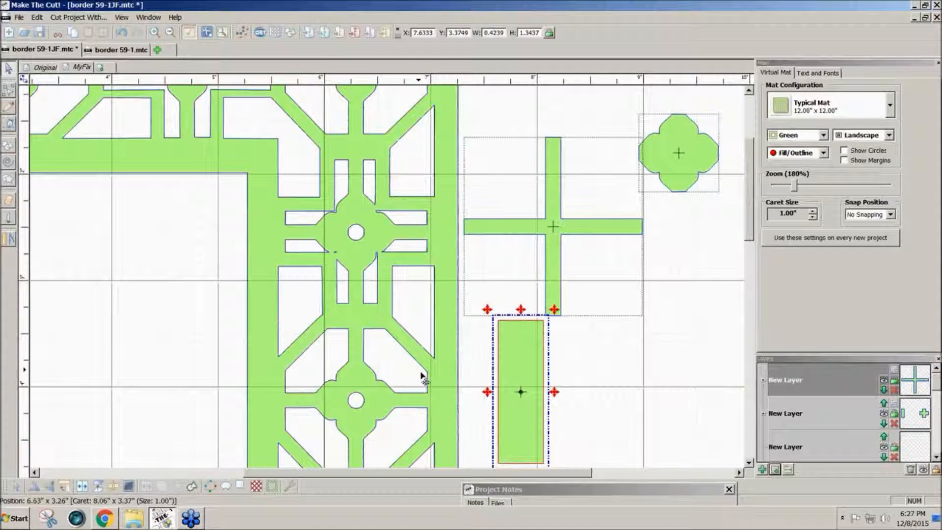
scroll(595, 314, "down", 3)
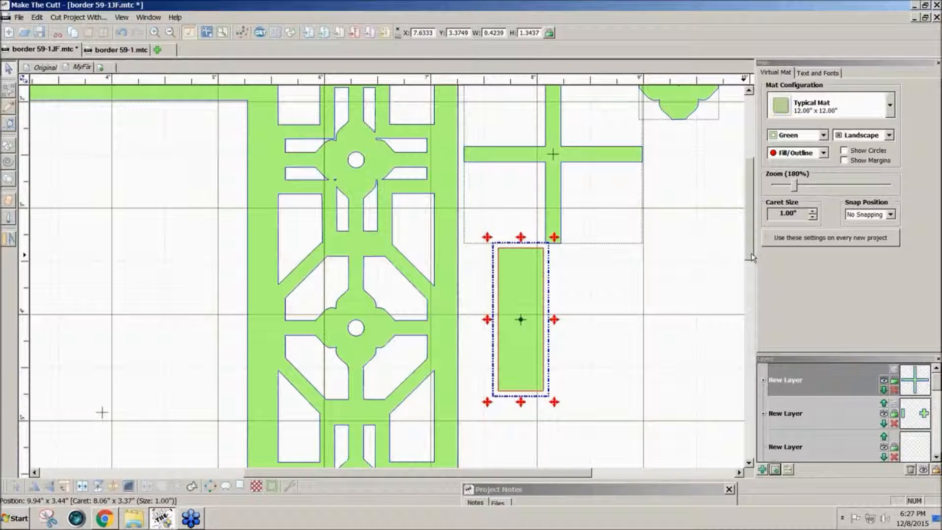
left_click_drag(752, 253, 752, 276)
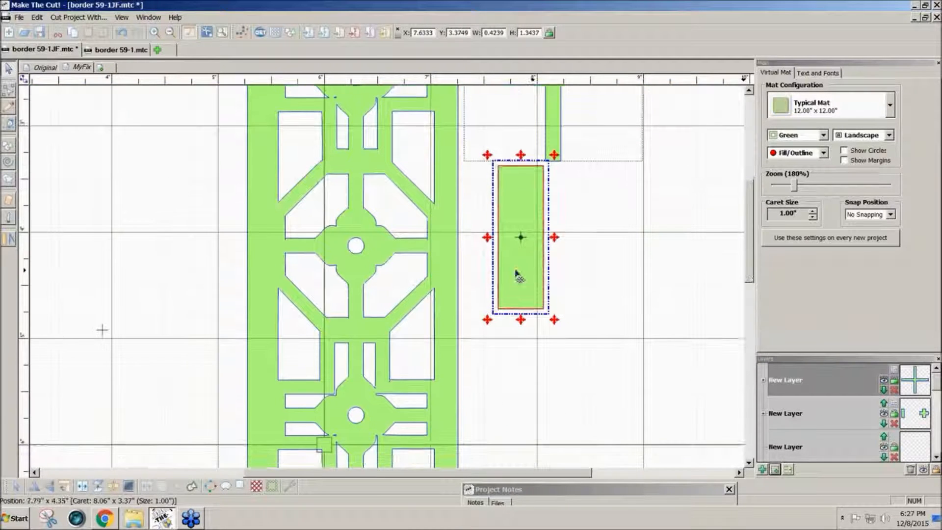
left_click_drag(515, 266, 699, 177)
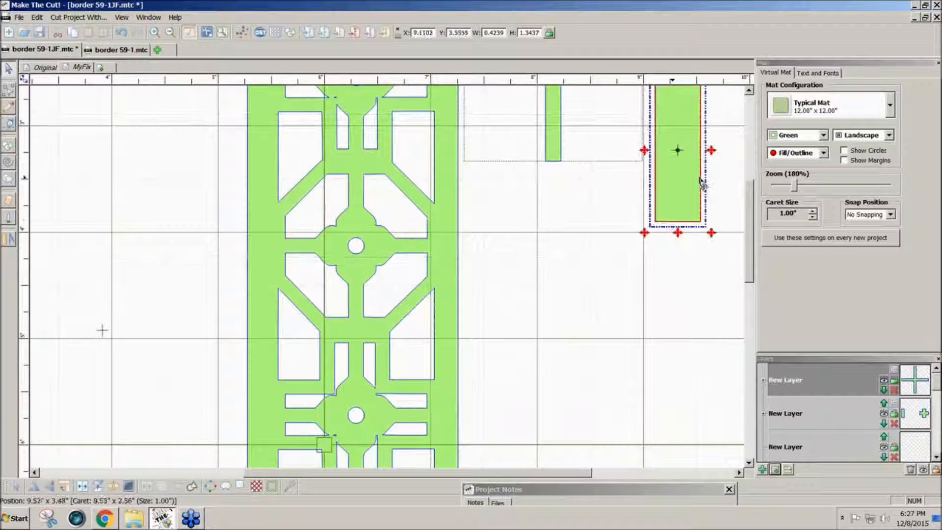
left_click(407, 312)
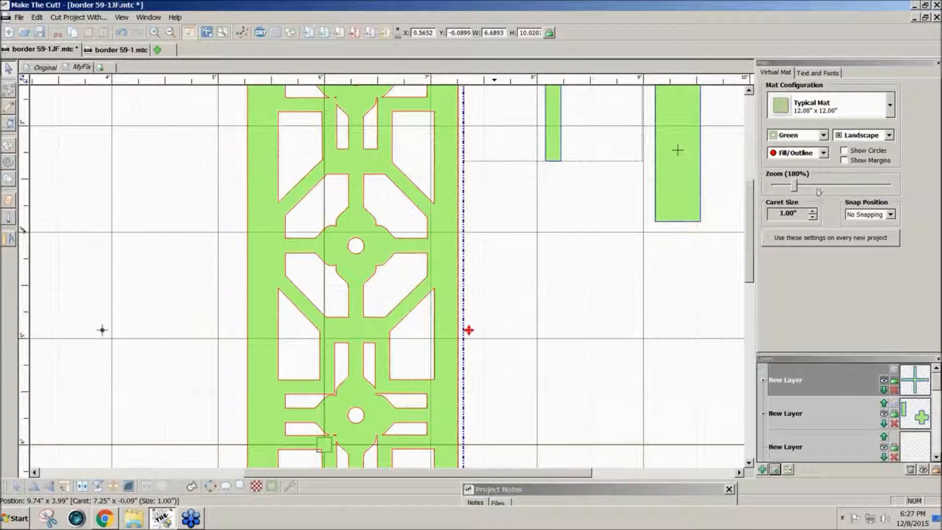
left_click_drag(795, 187, 798, 186)
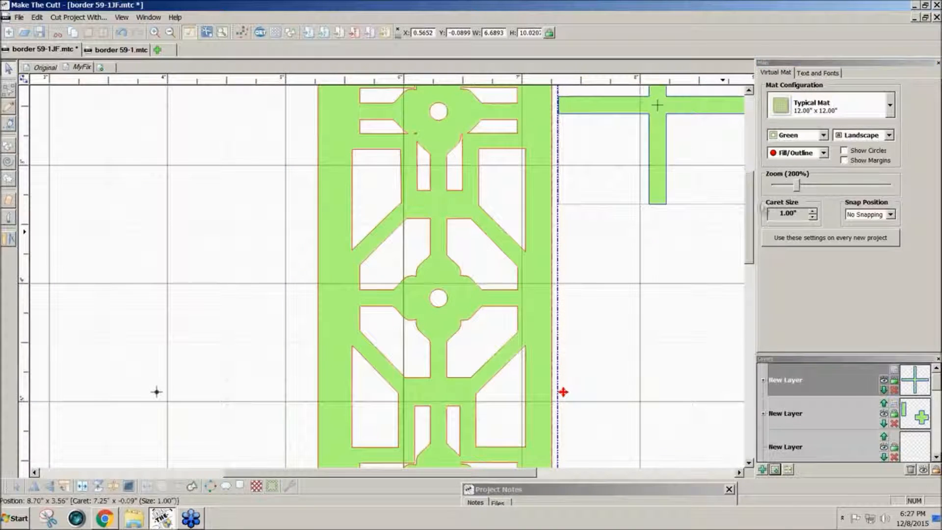
Break the border apart and move the four corner pieces around one circular joint onto a new layer.
left_click(118, 489)
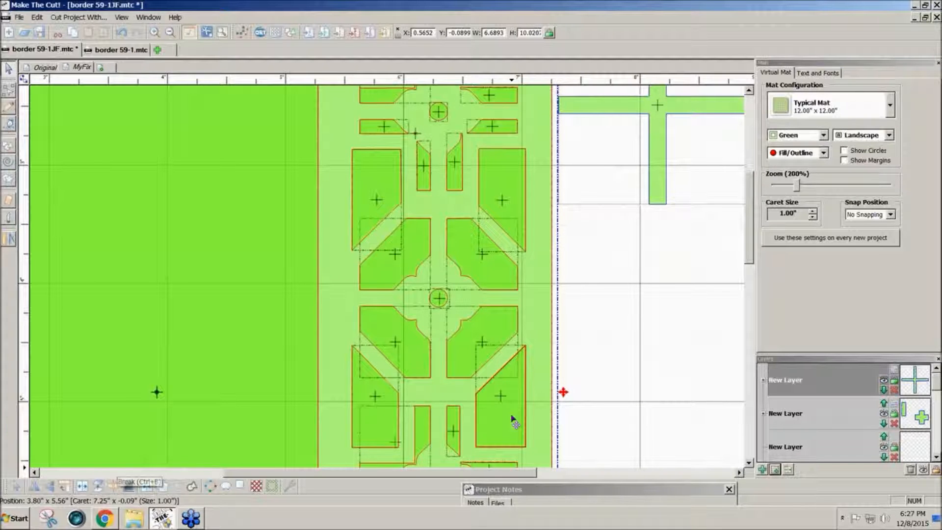
left_click(688, 349)
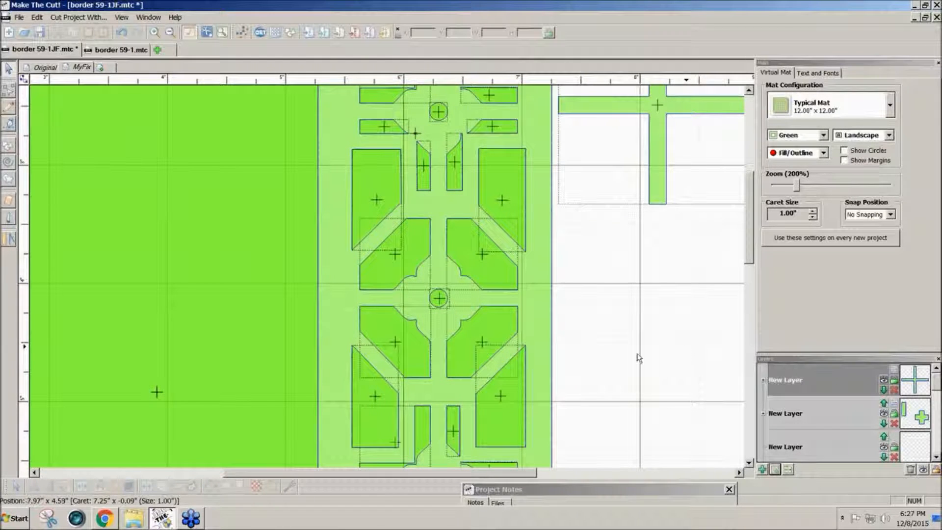
left_click(471, 270)
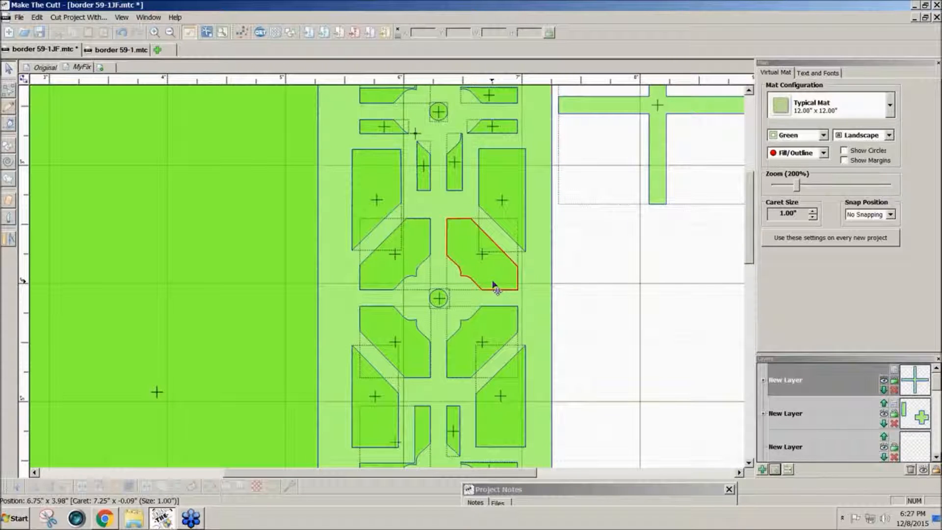
left_click(398, 275)
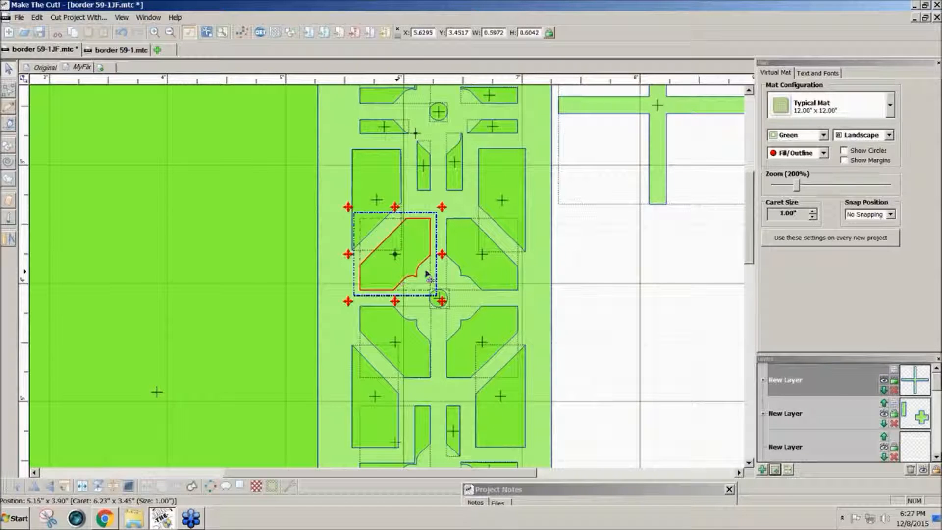
left_click(481, 277, "shift")
left_click(482, 344, "shift")
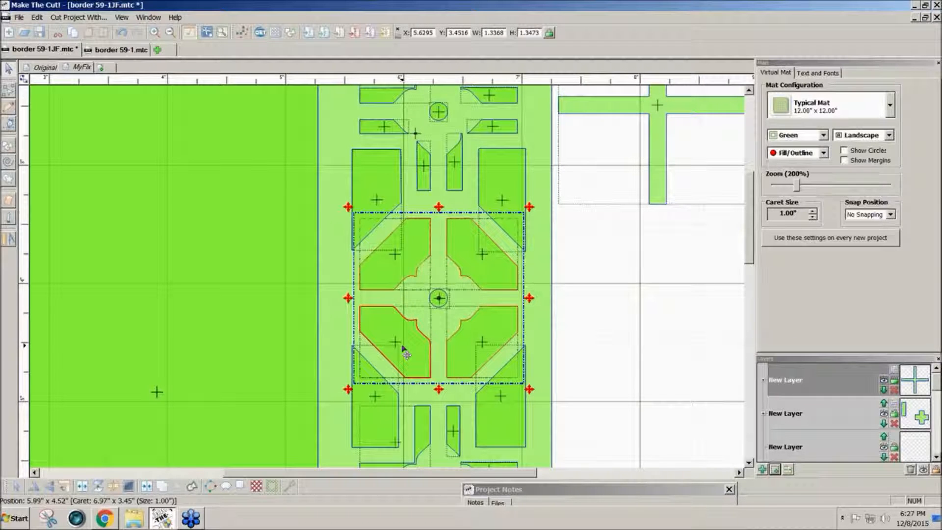
left_click(404, 350, "shift")
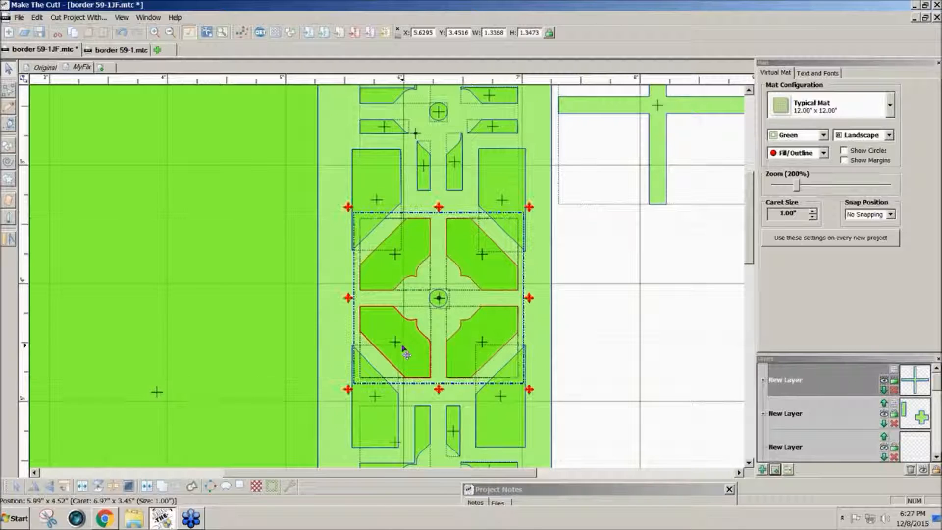
left_click(778, 472)
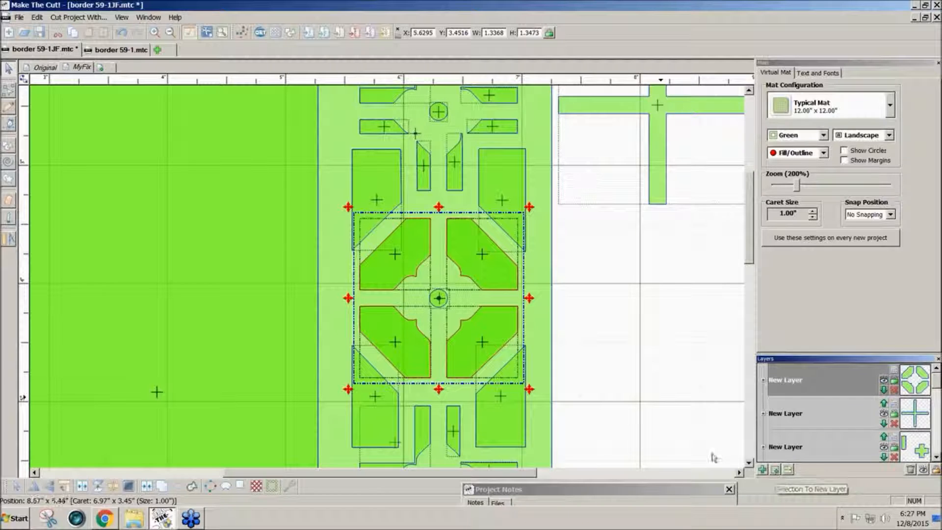
Move the four corner pieces onto the empty mat and switch to node-level path editing.
left_click_drag(492, 349, 710, 351)
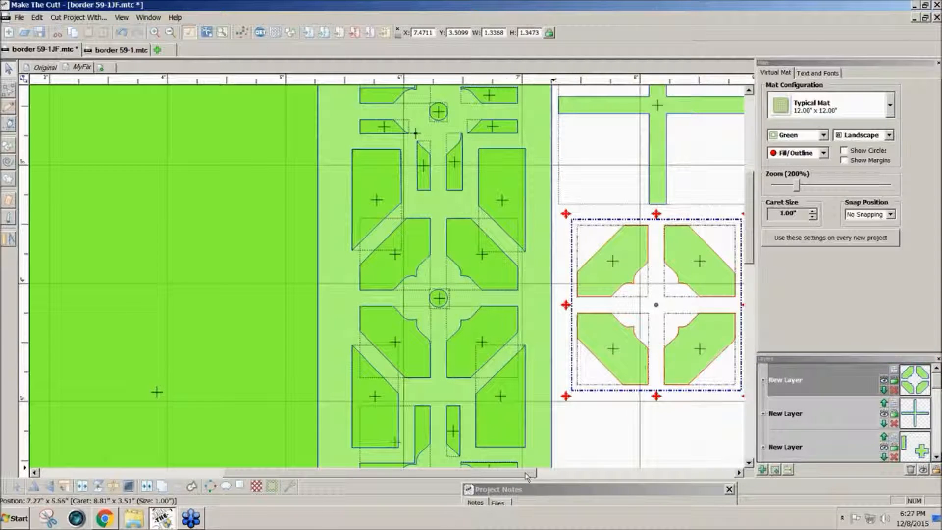
left_click_drag(527, 476, 600, 475)
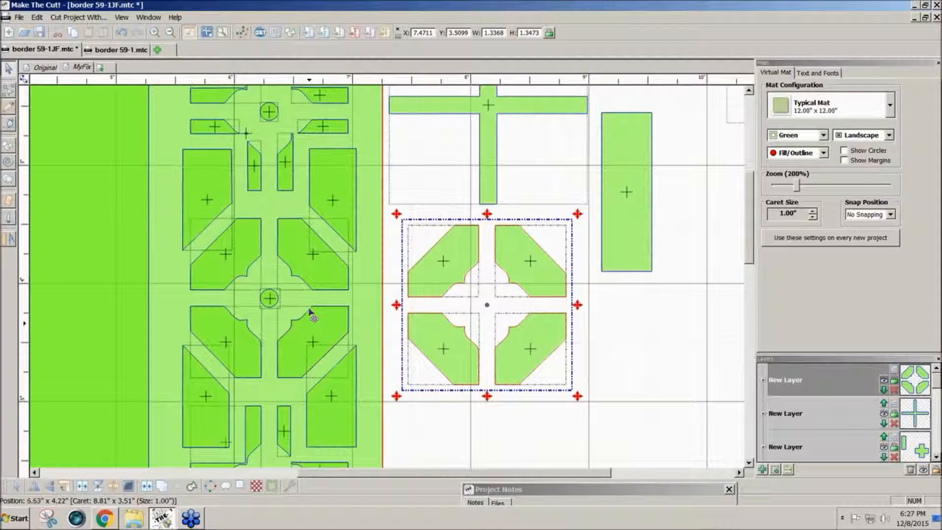
left_click(10, 94)
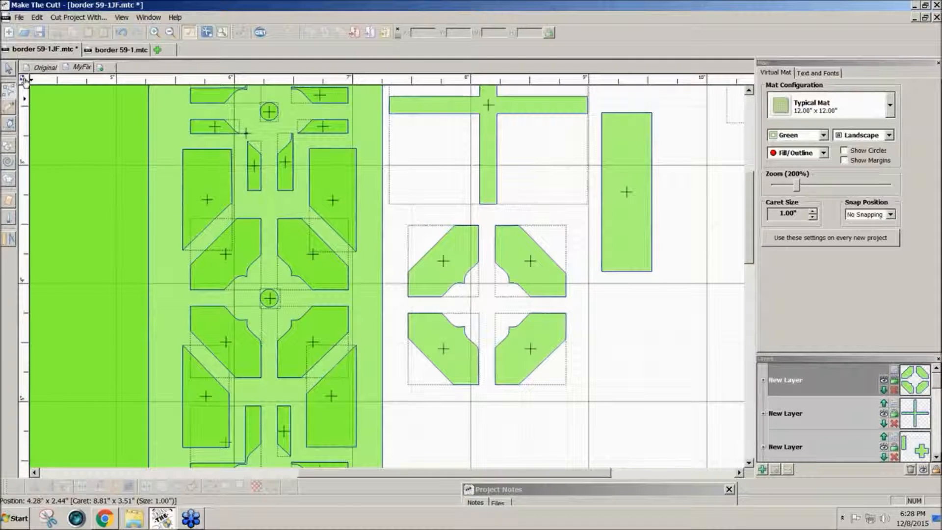
left_click(24, 81)
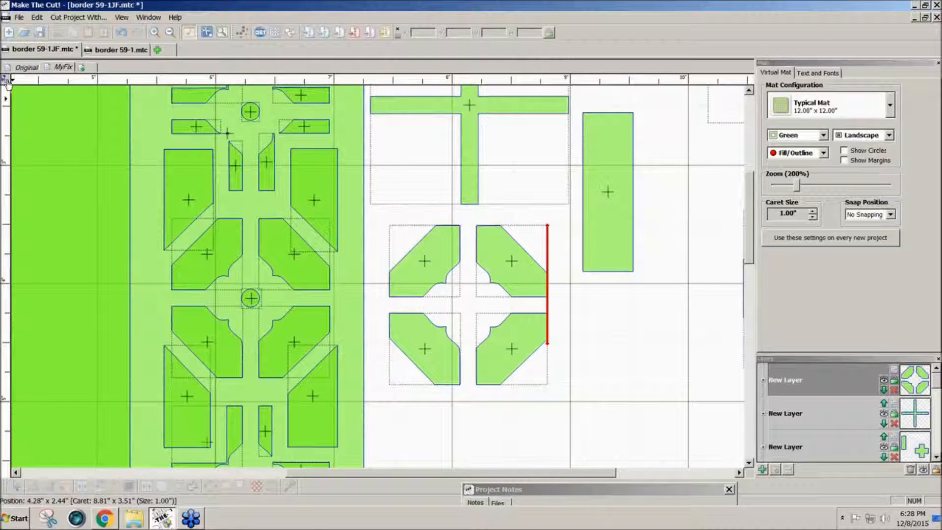
Delete the seven inner edge segments of the four corner pieces at node level, then return to selecting.
left_click(6, 81)
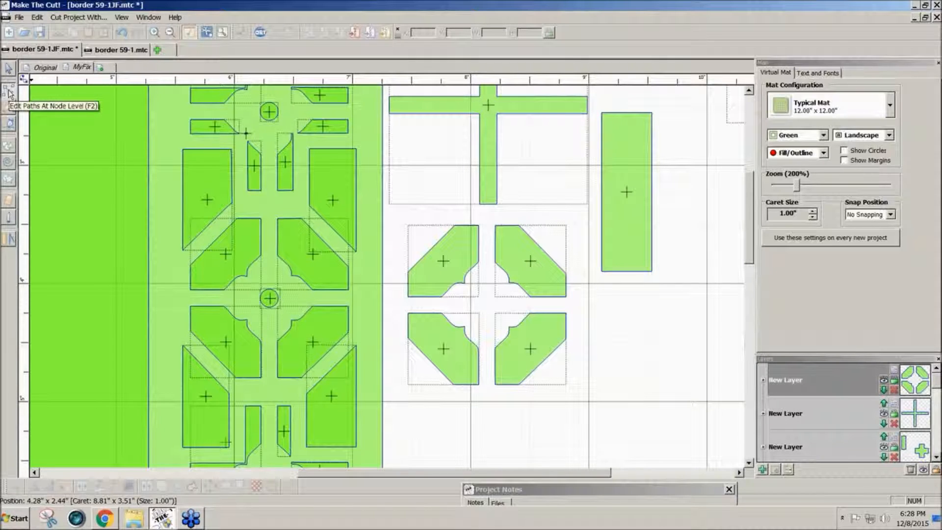
left_click(9, 92)
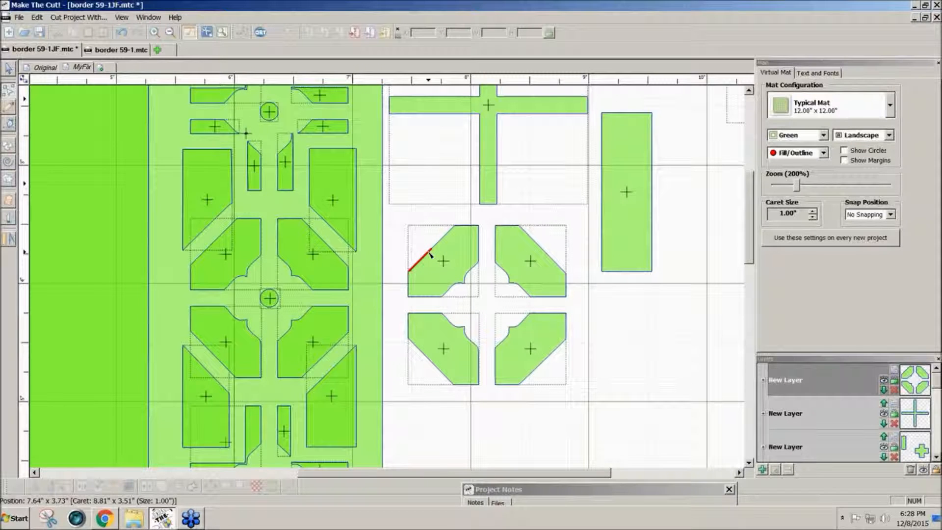
left_click(441, 297)
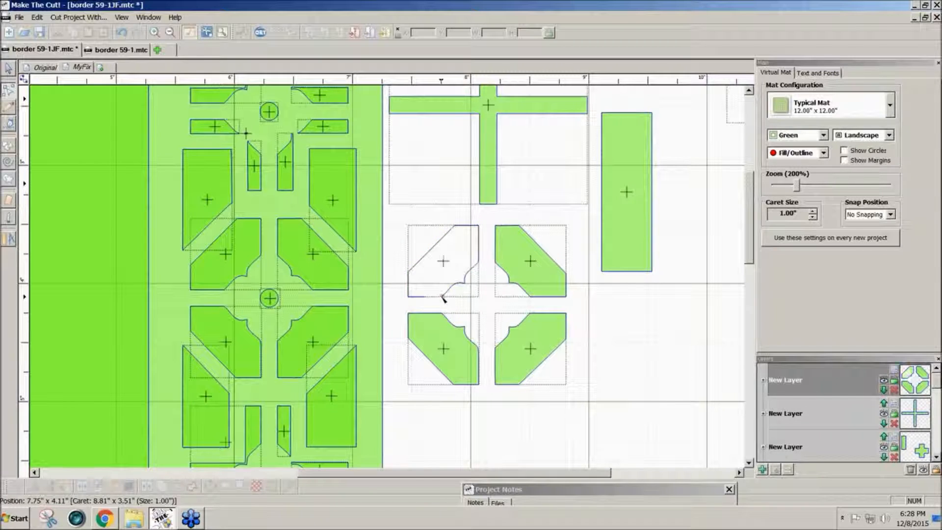
left_click(480, 261)
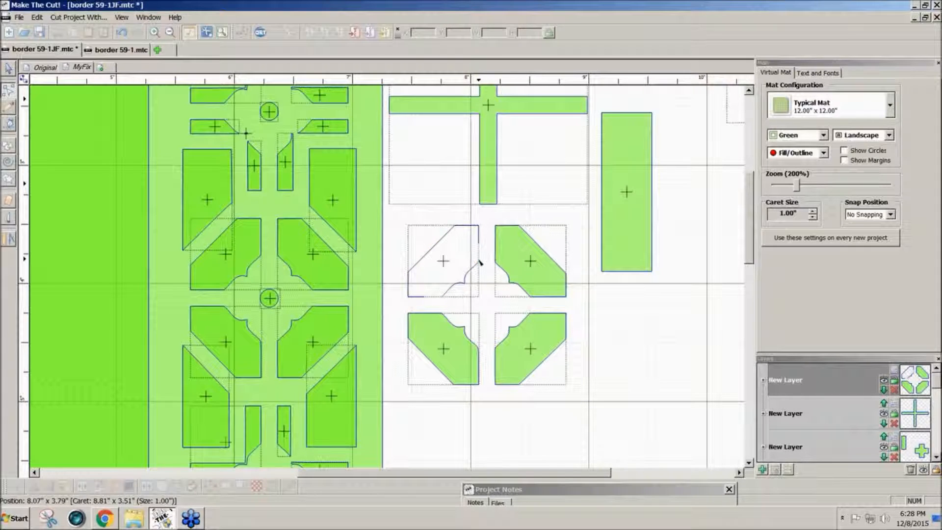
left_click(432, 313)
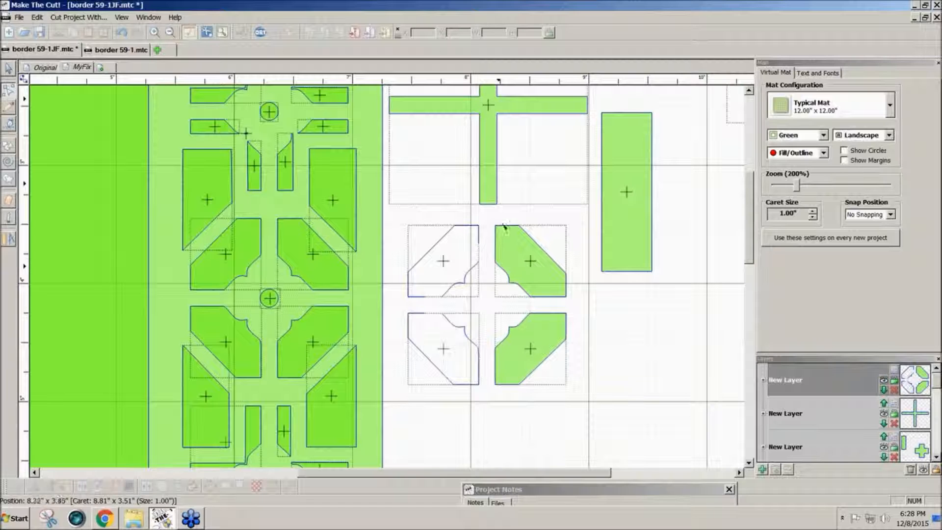
left_click(494, 256)
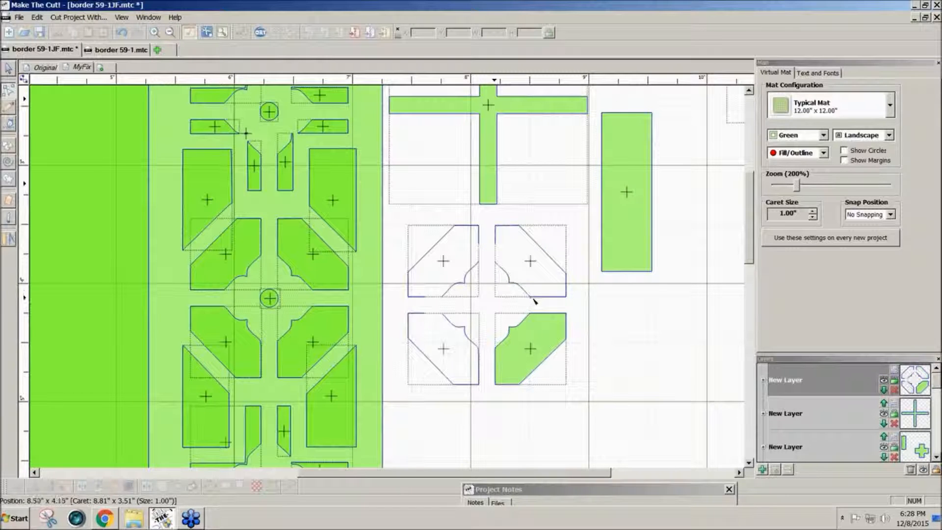
left_click(494, 350)
left_click(536, 314)
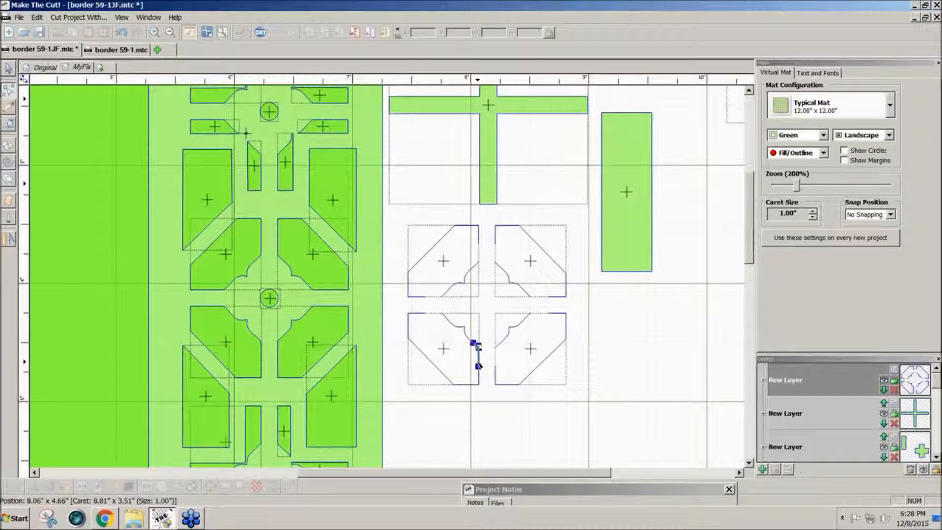
left_click(478, 366)
left_click(10, 67)
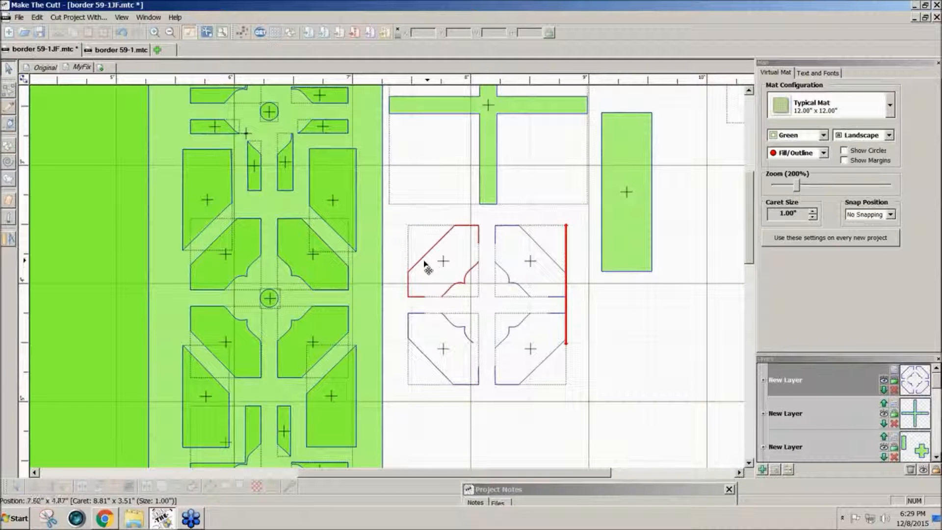
Mirror the lower-right block's small curved piece, nudge it into place, and move it to a new layer.
left_click_drag(397, 212, 598, 421)
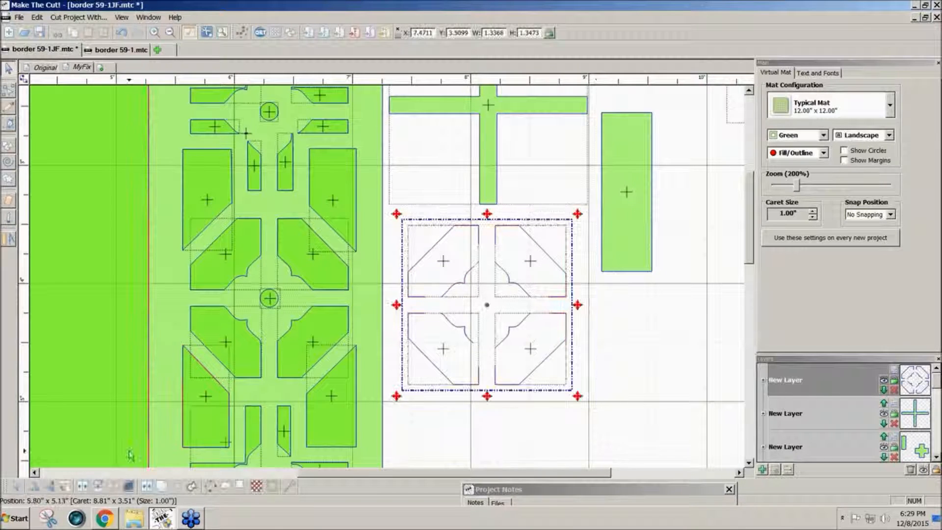
left_click(631, 381)
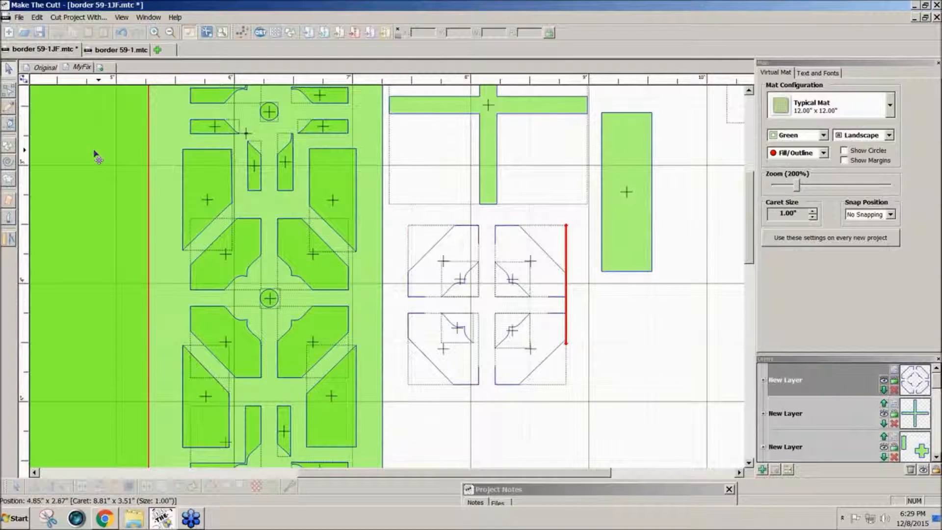
left_click(507, 340)
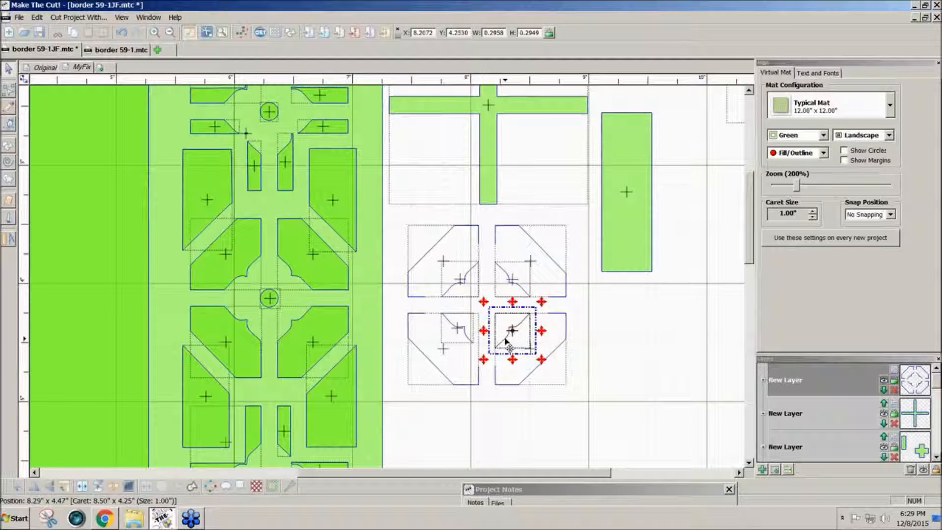
left_click(38, 489)
key("Left")
key("Left")
key("Left")
key("Left")
key("Left")
key("Left")
key("Right")
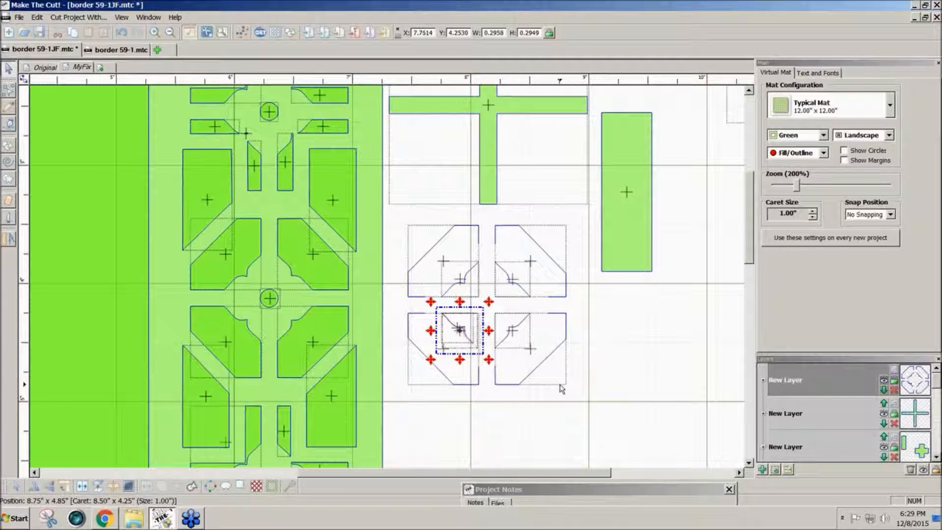
left_click(778, 472)
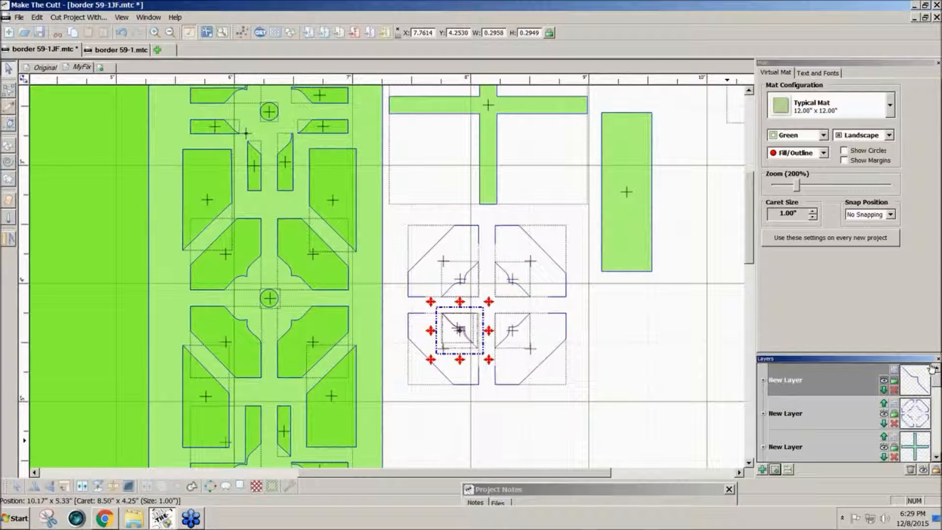
Delete all outer corner pieces, hiding the top layer temporarily, so only the four small curves remain.
left_click(883, 386)
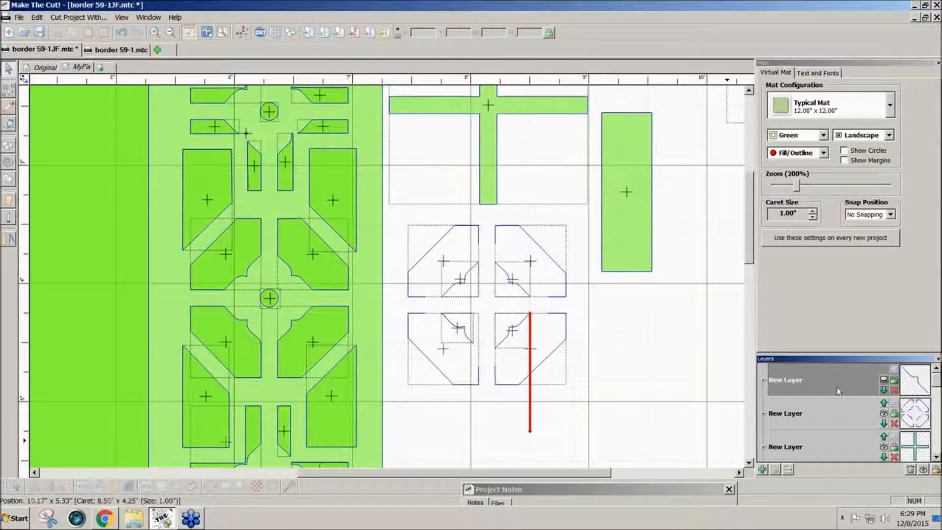
left_click_drag(491, 398, 381, 297)
key("Delete")
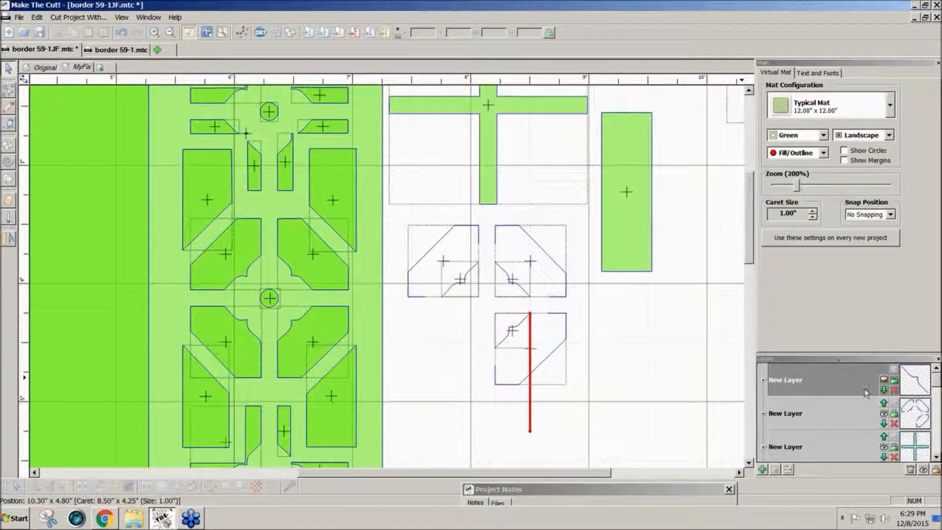
left_click(885, 380)
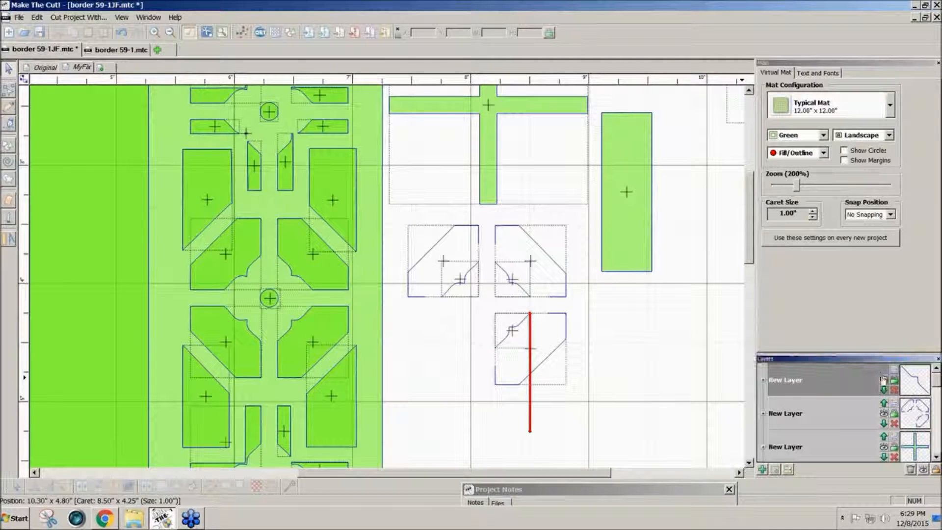
left_click(504, 382)
key("Delete")
left_click(552, 300)
key("Delete")
left_click(444, 243)
key("Delete")
left_click_drag(412, 232, 596, 372)
left_click(594, 371)
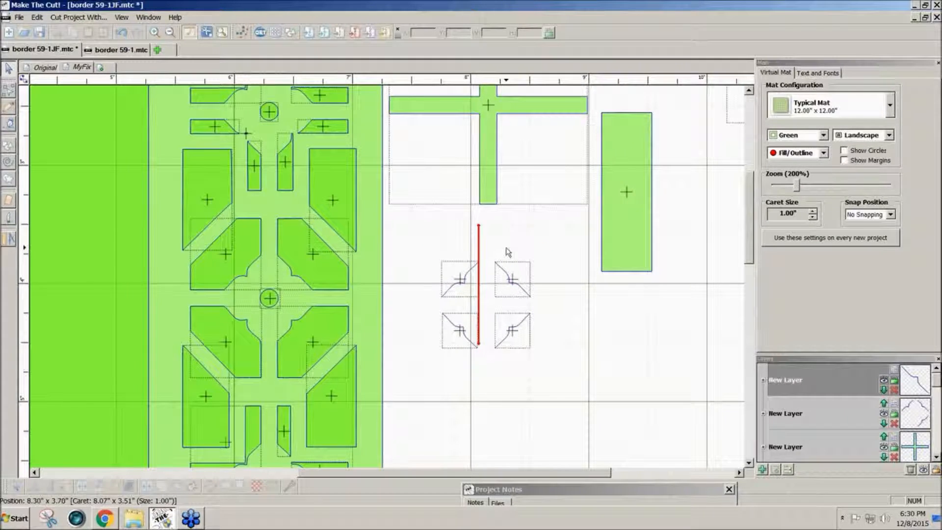
Draw Bezier lines bridging the four gaps between curve endpoints to close the quatrefoil.
left_click(8, 126)
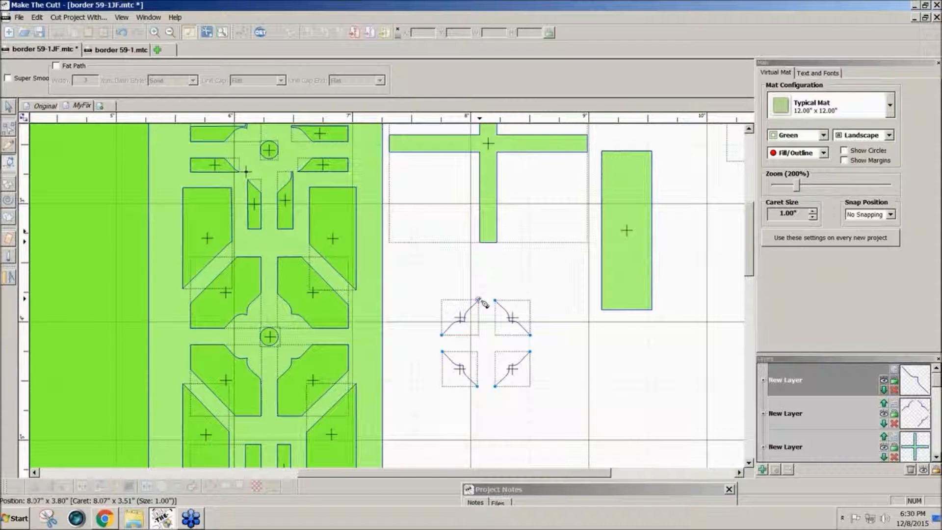
left_click(479, 299)
left_click(496, 300)
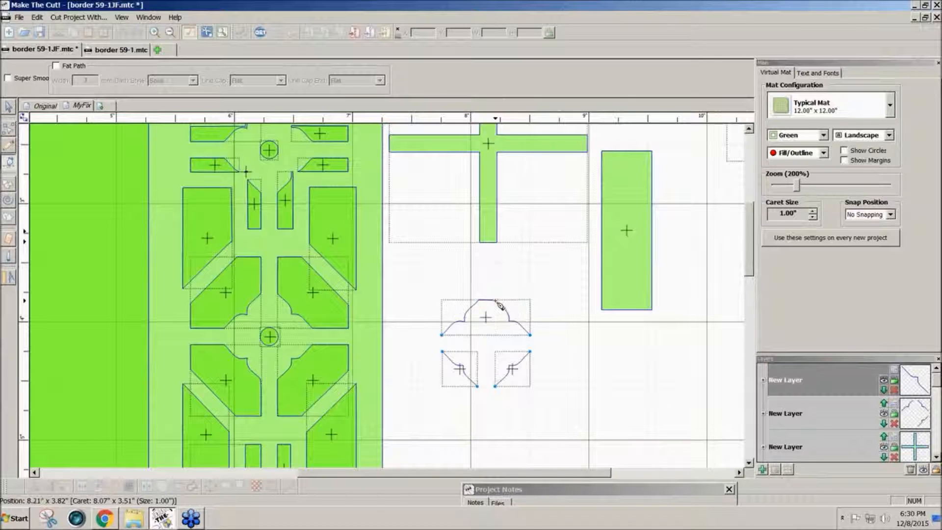
left_click(531, 334)
left_click(531, 351)
left_click(477, 386)
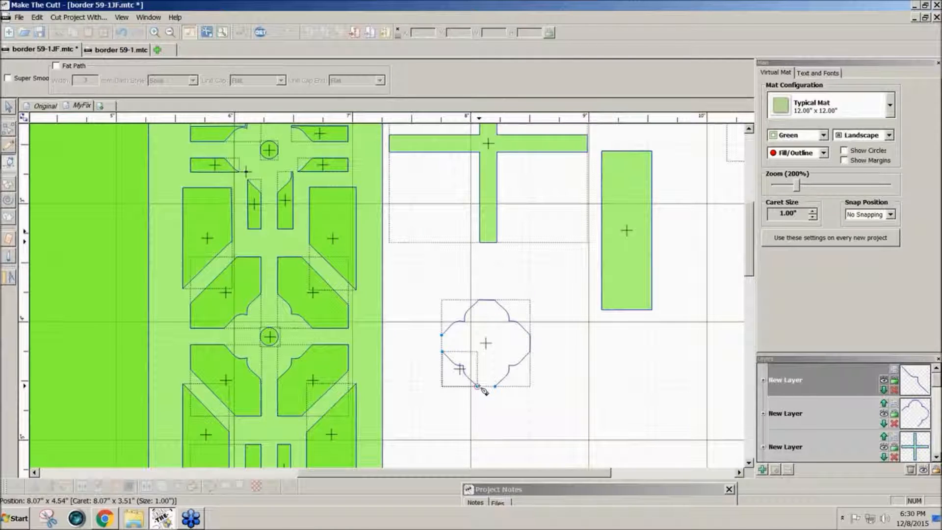
left_click(495, 387)
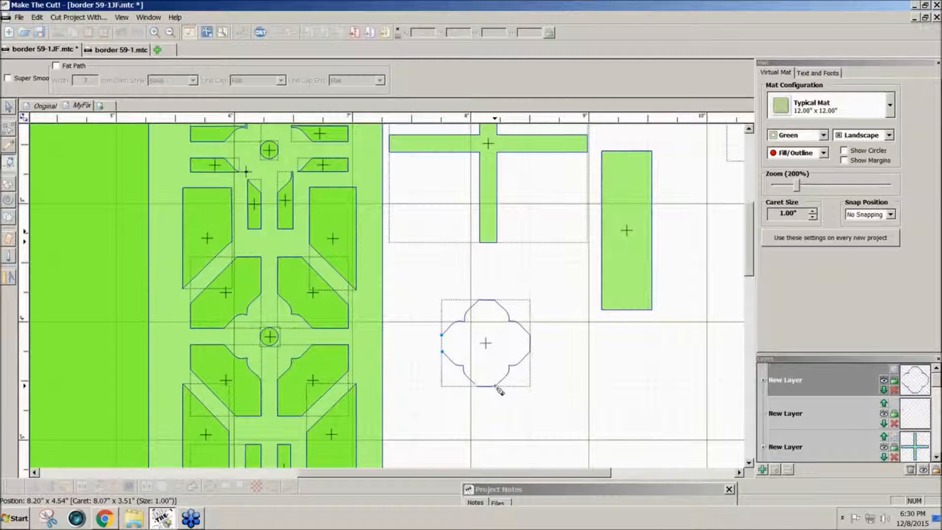
left_click(441, 336)
left_click(443, 351)
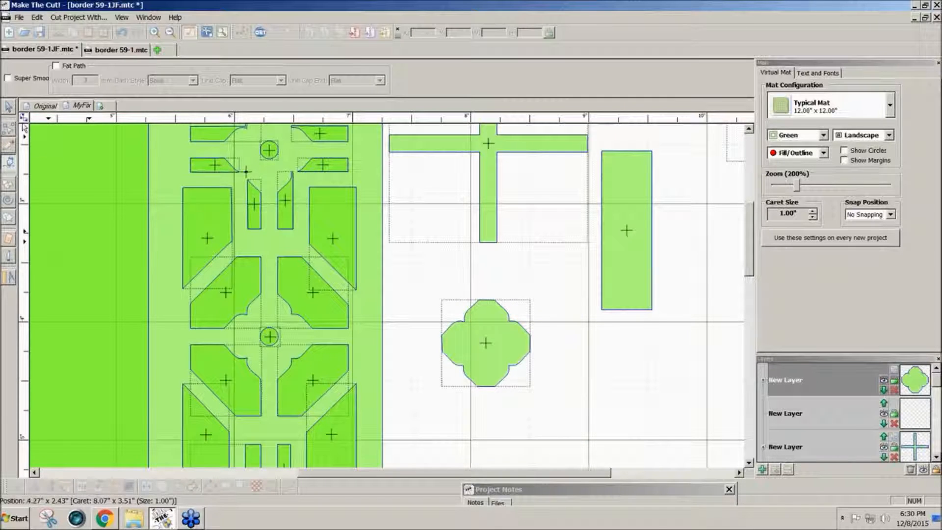
Select the finished 0.7494 x 0.7334 quatrefoil and switch its handles to resizing.
left_click(7, 108)
left_click(502, 306)
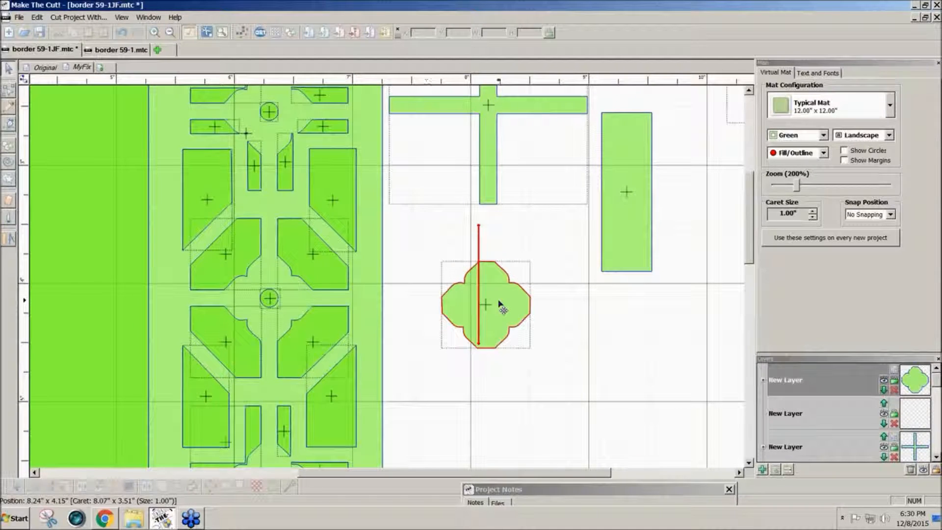
left_click(500, 307)
left_click(499, 304)
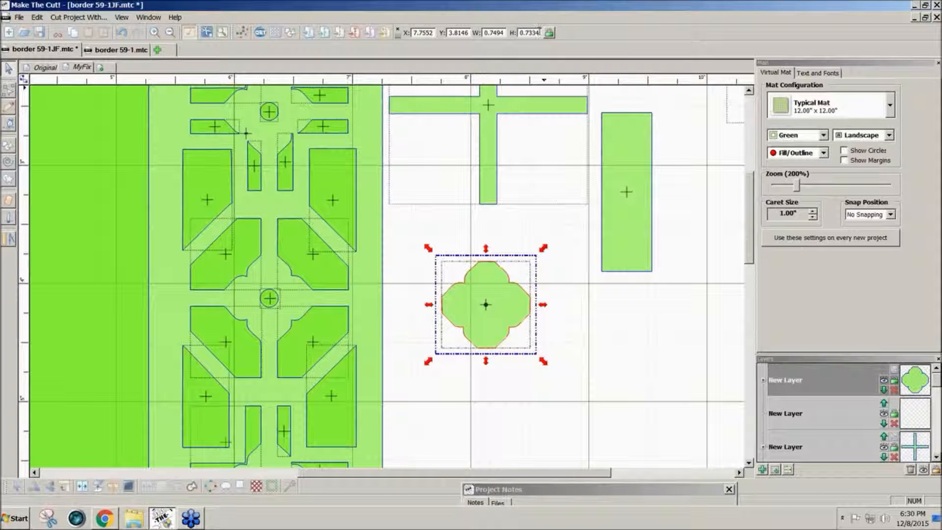
Set the quatrefoil's height to 0.7.
double_click(532, 32)
type(".")
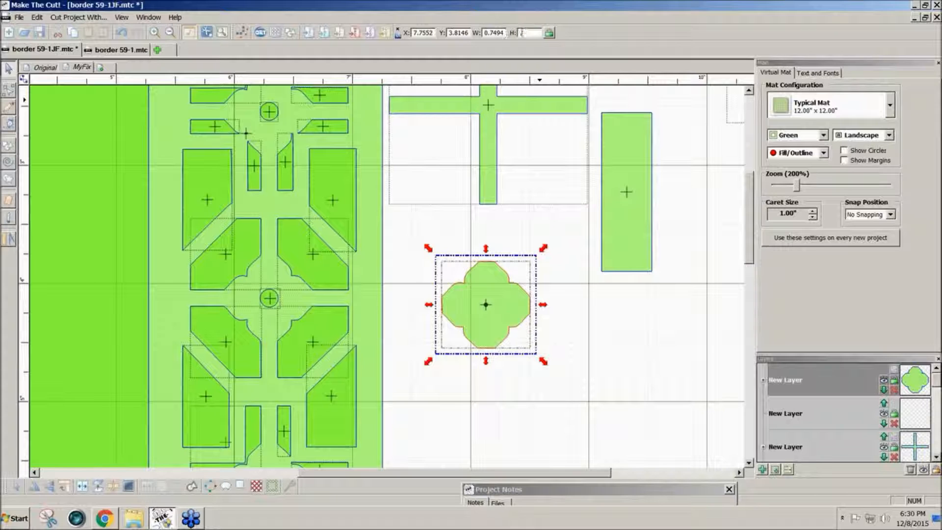
type("7")
key("Return")
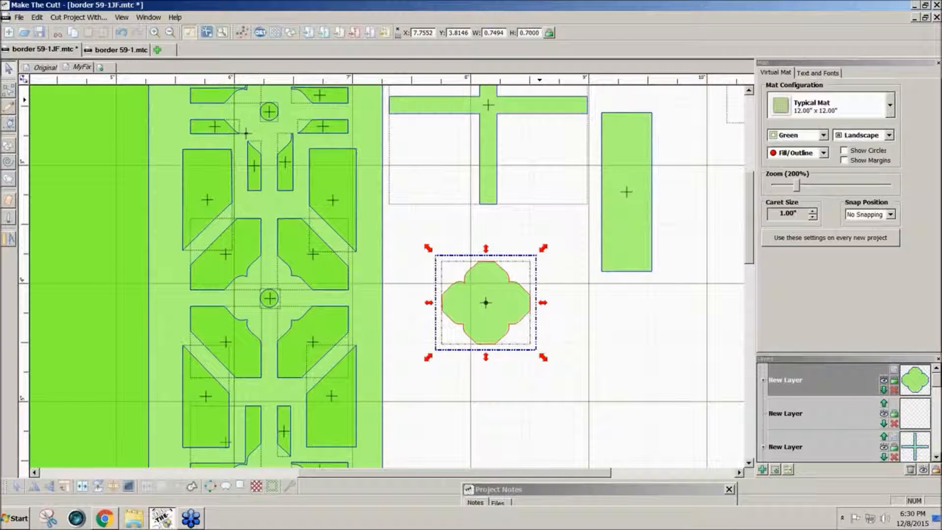
Move the rectangle and quatrefoil around, then undo back to the open quatrefoil outline.
left_click(627, 206)
left_click_drag(630, 214, 273, 503)
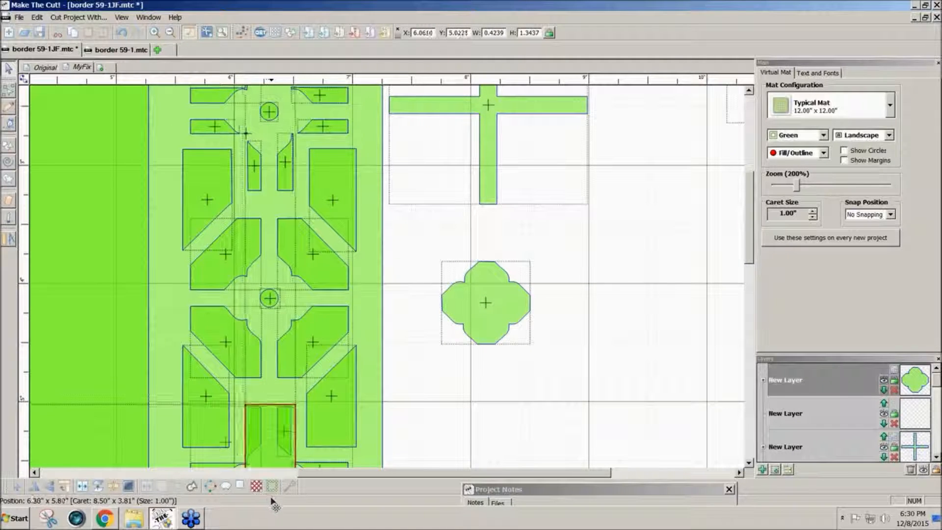
left_click_drag(747, 235, 750, 298)
left_click_drag(269, 252, 587, 250)
left_click_drag(749, 271, 751, 180)
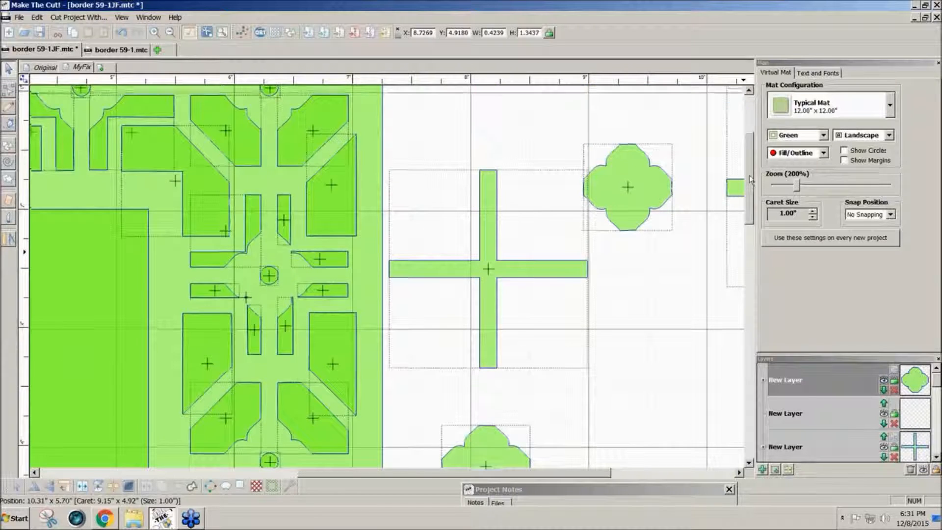
left_click_drag(486, 445, 628, 314)
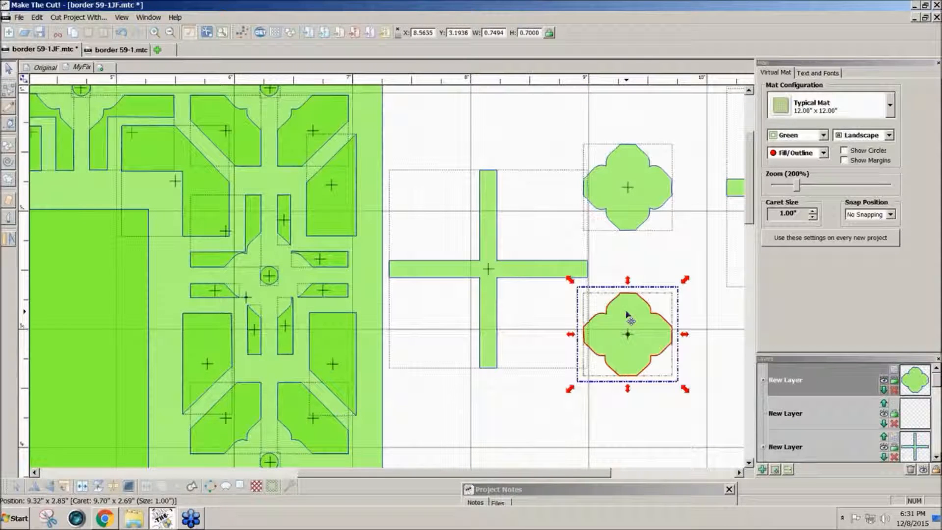
key("ctrl+z")
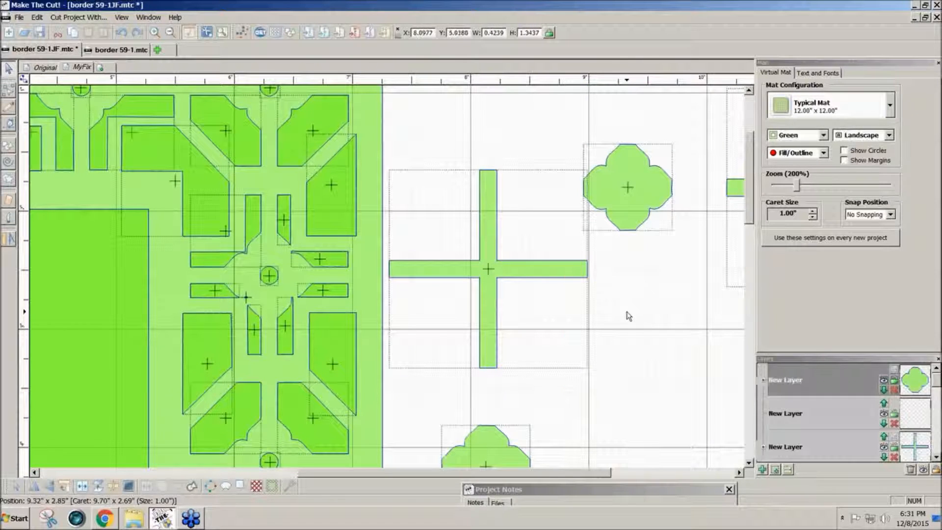
key("ctrl+z")
key("ctrl+z")
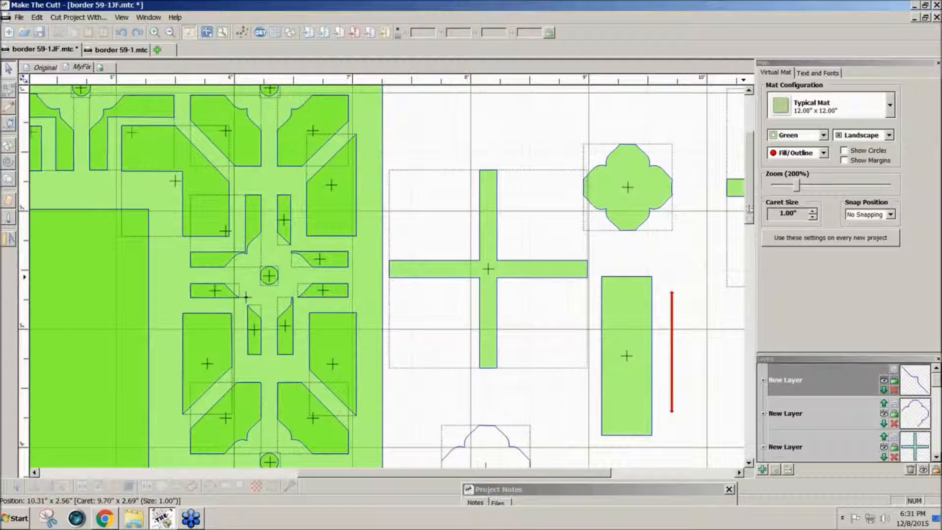
Join the lower-left open piece and close the quatrefoil at its upper-left node, then select it.
left_click_drag(749, 211, 746, 261)
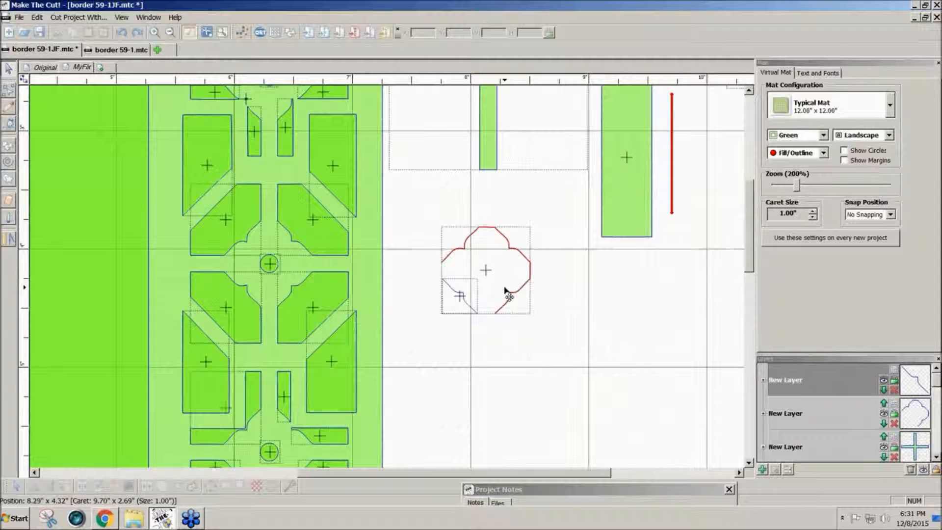
left_click(7, 126)
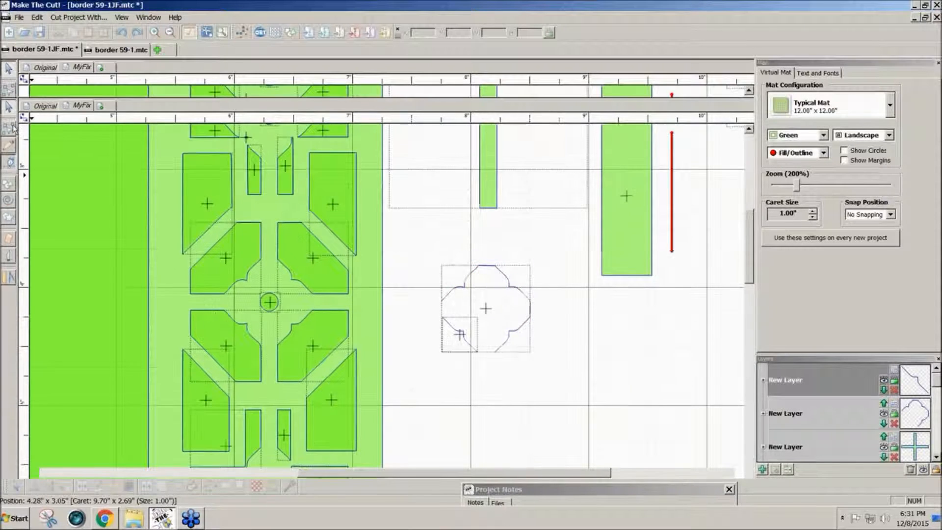
left_click(495, 352)
left_click(478, 352)
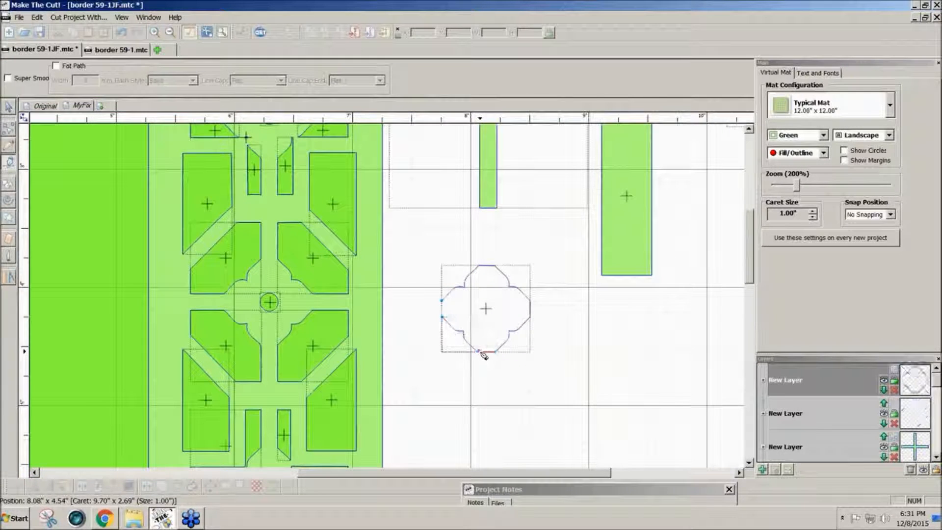
left_click(443, 302)
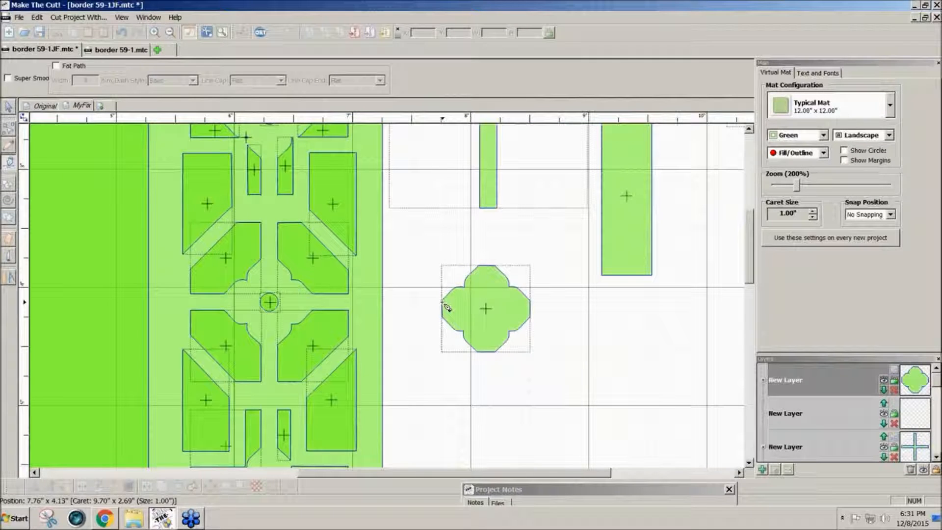
left_click(8, 106)
left_click(486, 272)
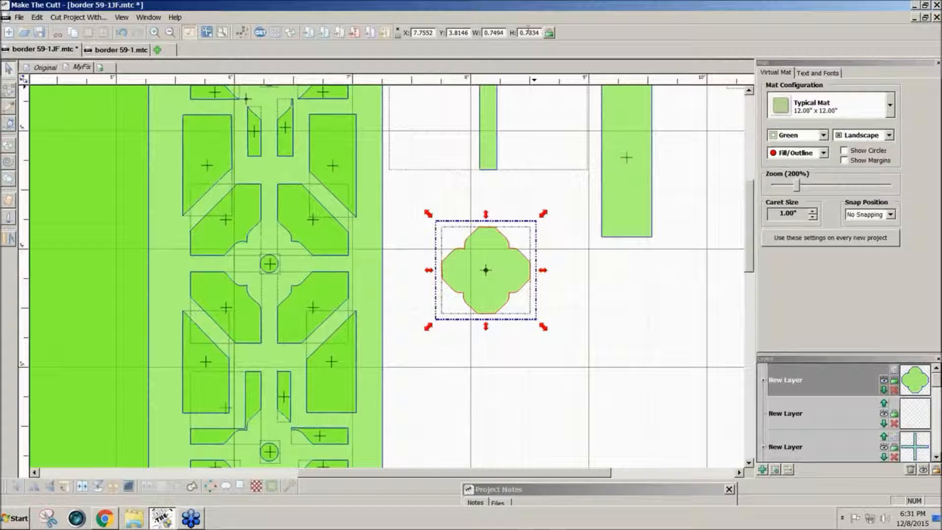
With aspect ratio locked, set the quatrefoil height to .7, giving 0.7153 x 0.7000.
left_click(550, 33)
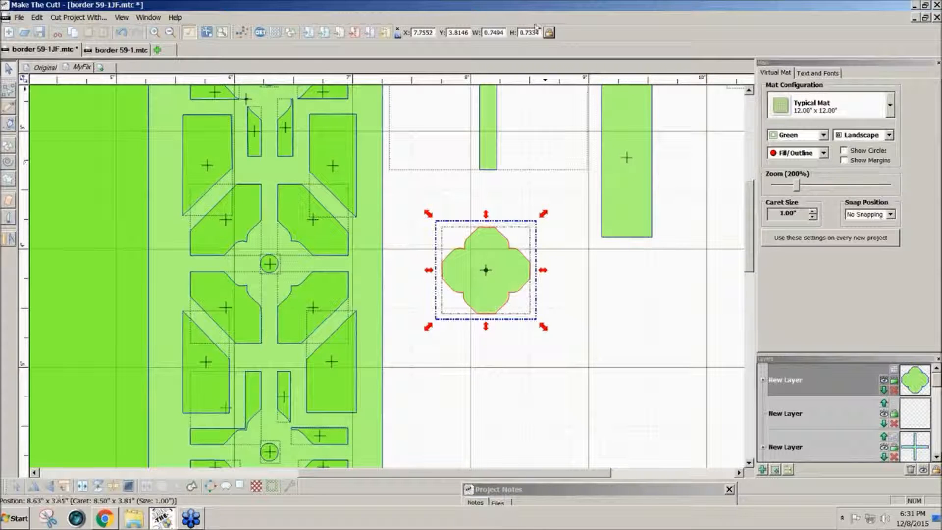
left_click_drag(541, 34, 521, 33)
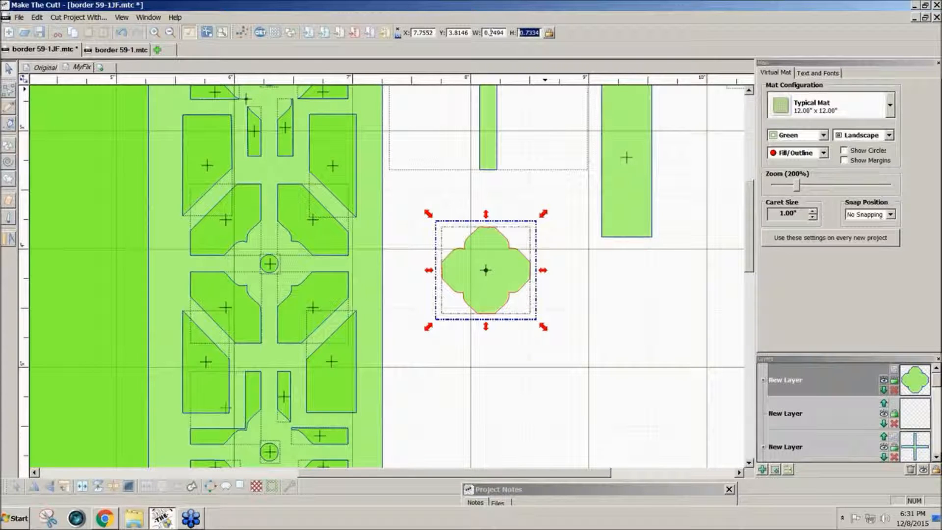
key("Return")
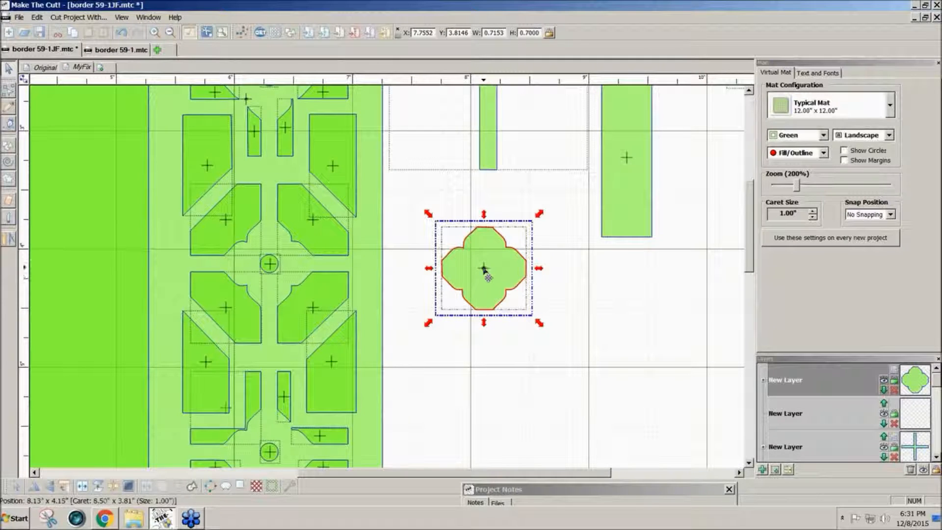
left_click_drag(751, 270, 755, 259)
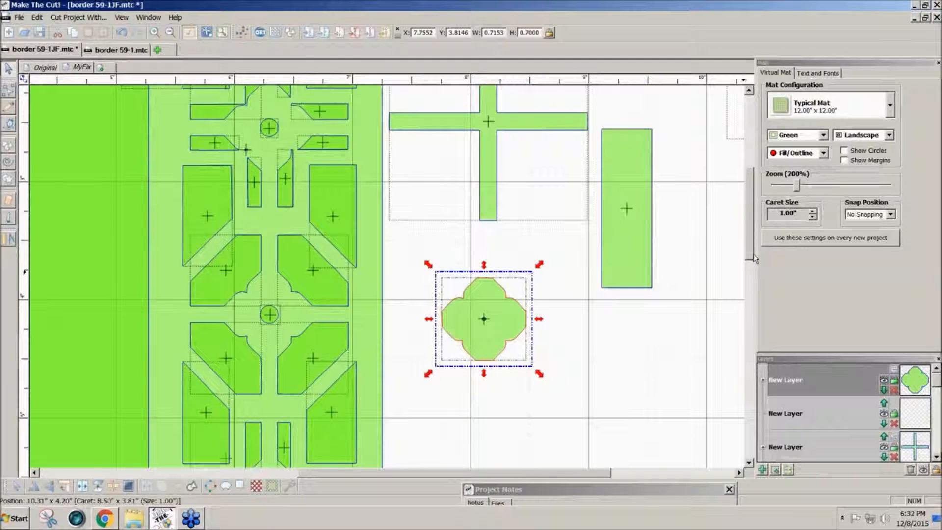
mouse_move(749, 259)
left_mouse_down()
mouse_move(751, 221)
mouse_move(749, 247)
left_mouse_up()
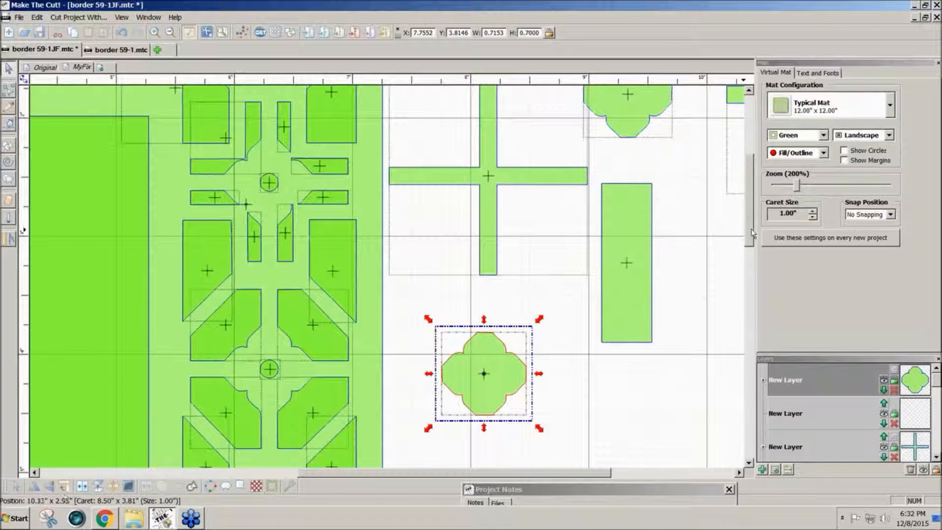
Move the tall rectangle aside and place the quatrefoil on the thin cross's centre.
left_click_drag(751, 229, 752, 207)
left_click_drag(610, 325, 651, 300)
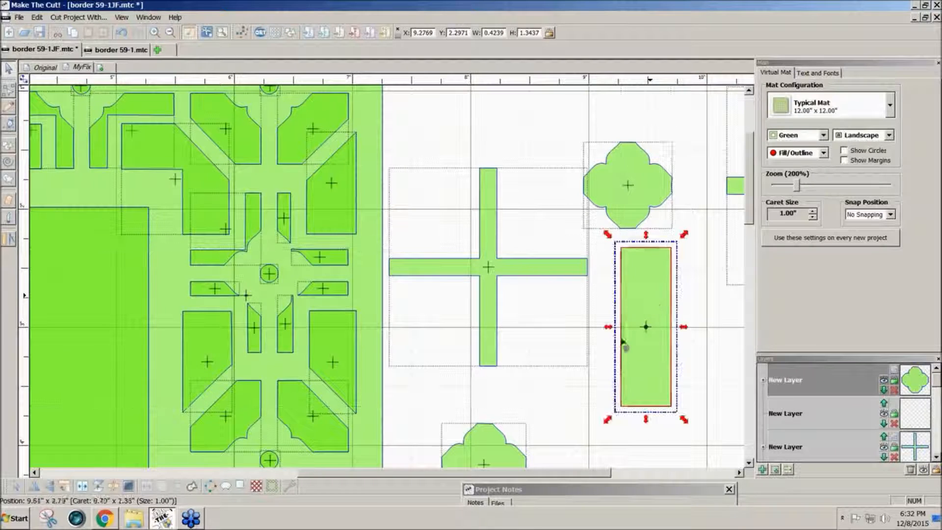
left_click_drag(594, 480, 642, 480)
left_click_drag(388, 452, 448, 402)
left_click_drag(432, 478, 461, 479)
left_click_drag(371, 415, 315, 280)
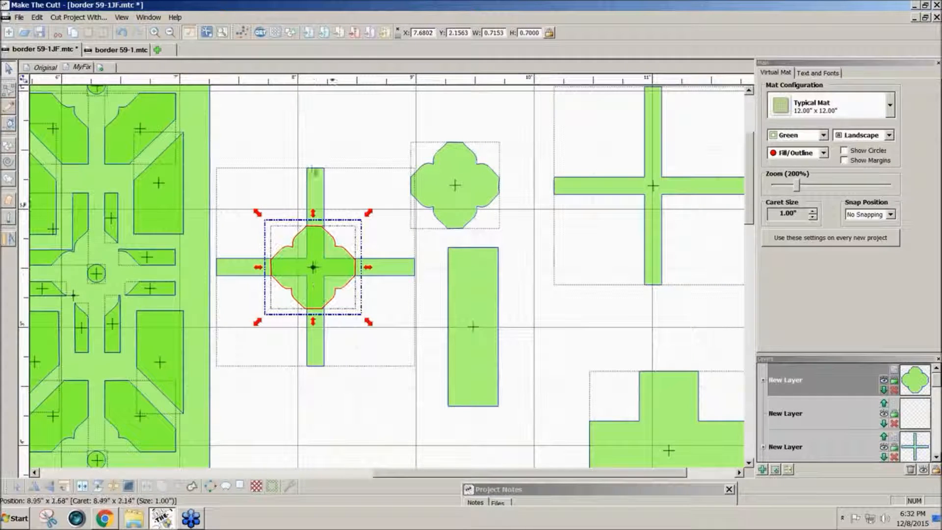
left_click_drag(301, 286, 390, 372)
left_click_drag(319, 331, 326, 314)
left_click_drag(393, 375, 310, 270)
Weld the cross and quatrefoil into one 1.6771 x 1.6771 joint piece, shifted slightly left.
left_click(361, 207)
left_click_drag(212, 106, 434, 389)
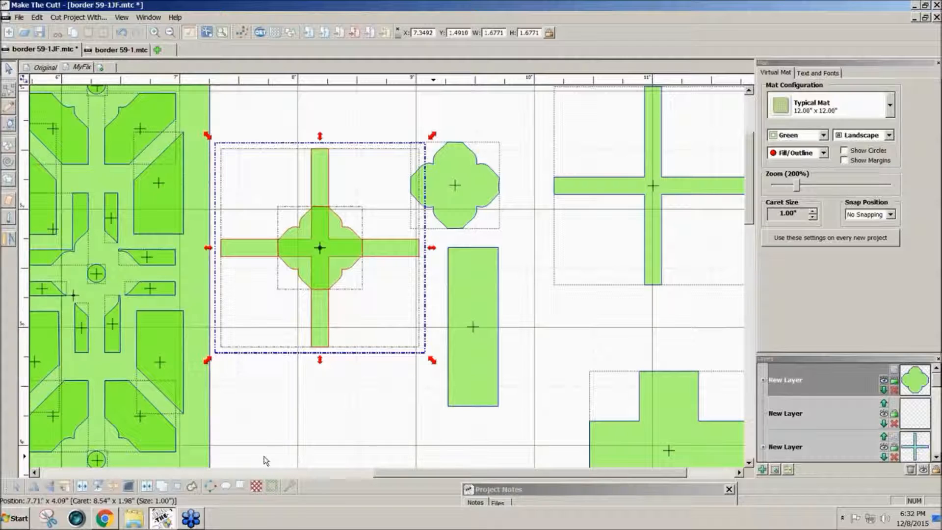
left_click(161, 487)
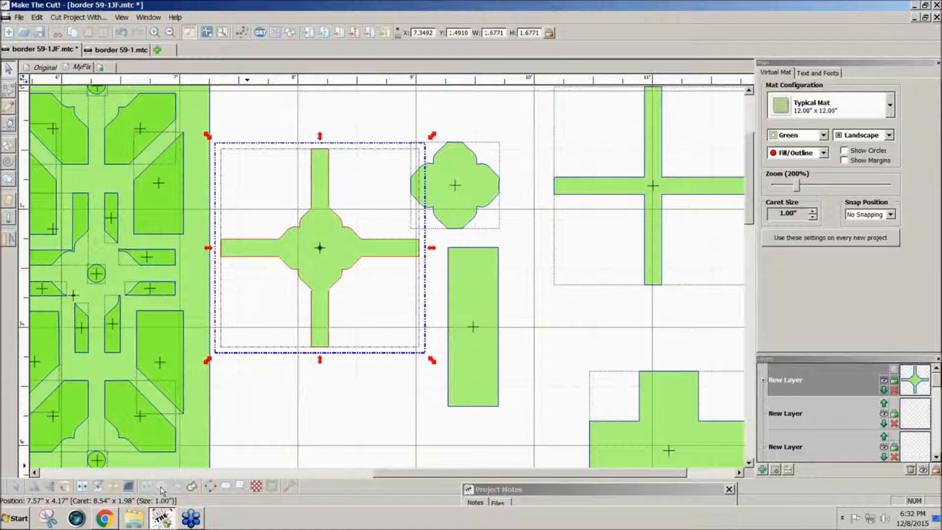
left_click_drag(322, 248, 332, 275)
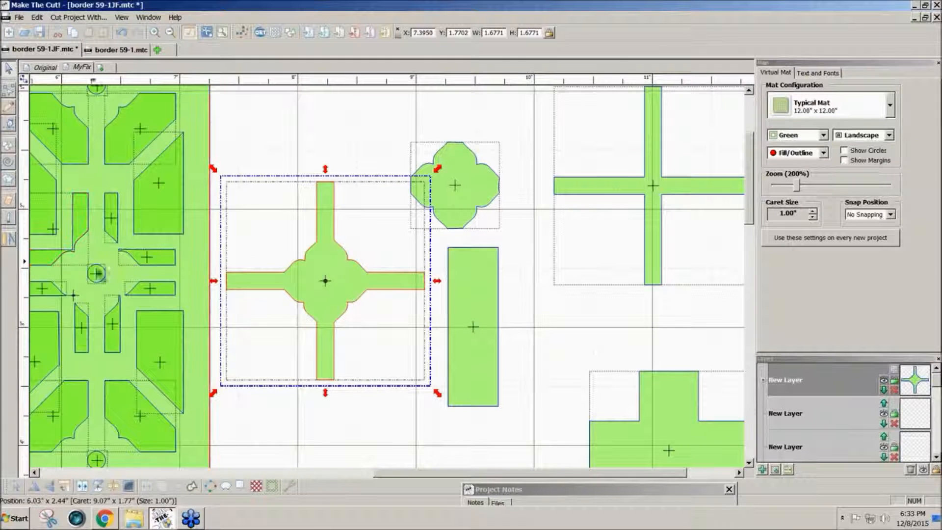
Paste a copy of the tall rectangle, rotate it 90°, and select both rectangles.
left_click_drag(464, 476, 407, 487)
left_click_drag(586, 370, 207, 317)
key("ctrl+v")
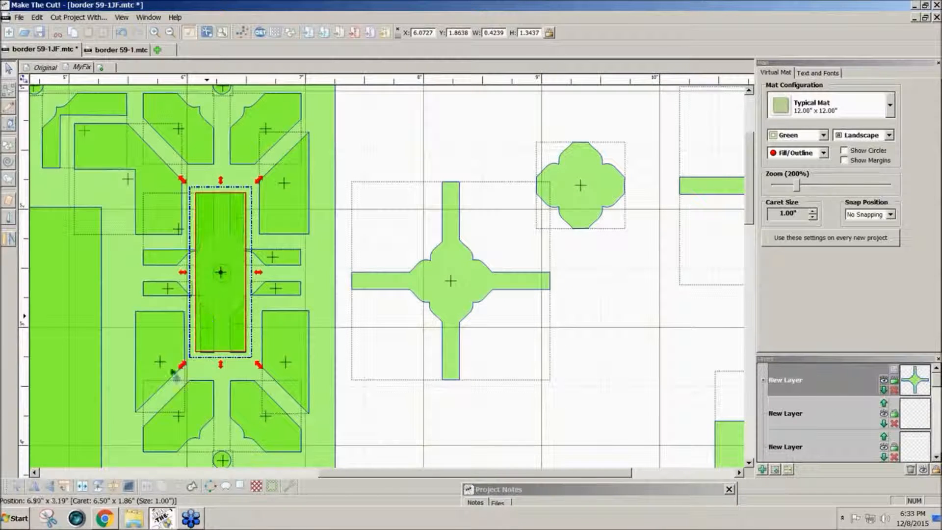
left_click(65, 486)
left_click(221, 318, "shift")
Weld the crossed rectangles into a 1.3437 x 1.3437 plus and lay it over the quatrefoil cross.
left_click_drag(221, 318, 638, 365)
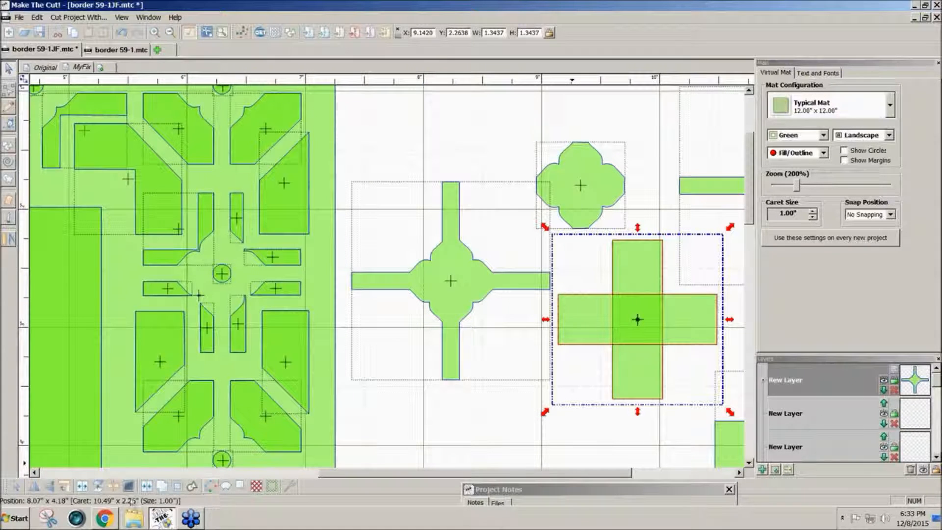
left_click(161, 486)
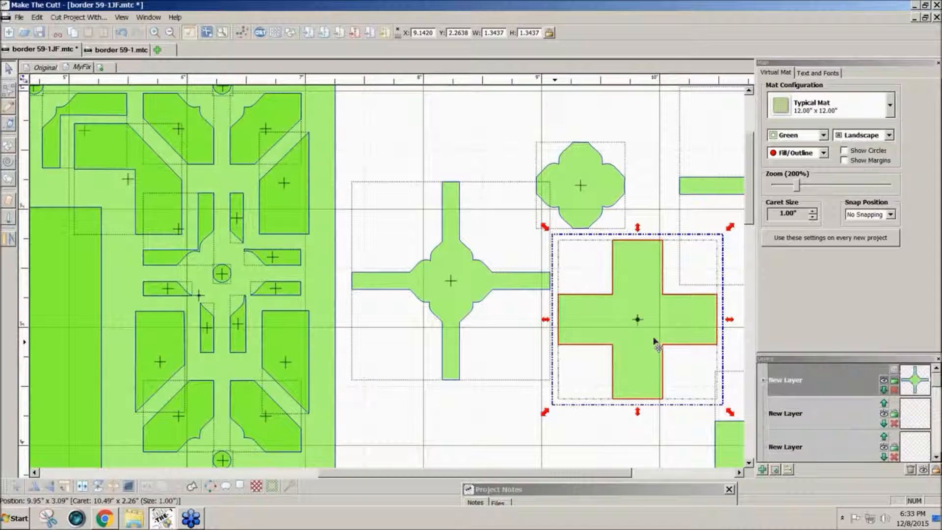
left_click_drag(655, 340, 469, 303)
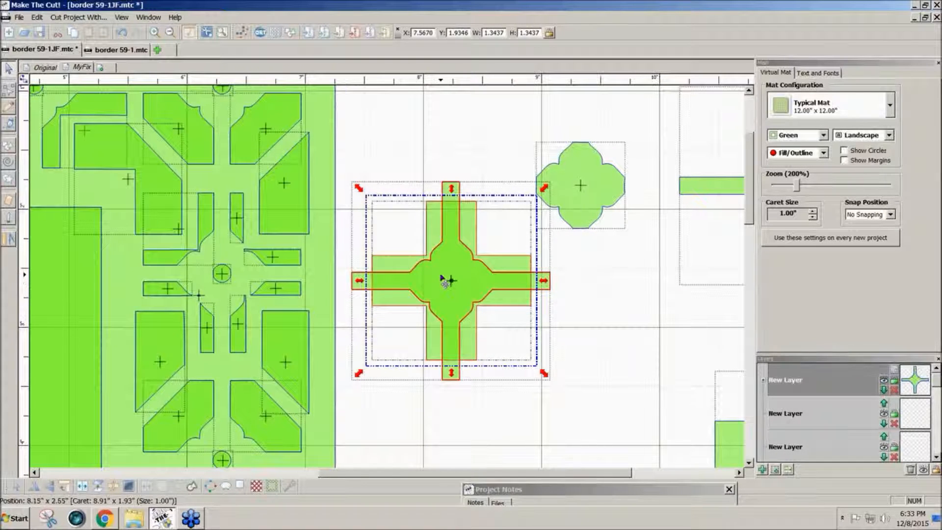
Select the wide plus and quatrefoil cross together and align their centres with Ctrl+Shift+C.
mouse_move(443, 278)
left_mouse_down()
mouse_move(624, 291)
mouse_move(479, 278)
mouse_move(448, 288)
mouse_move(448, 280)
left_mouse_up()
left_click_drag(346, 143, 580, 443)
key("ctrl+shift+c")
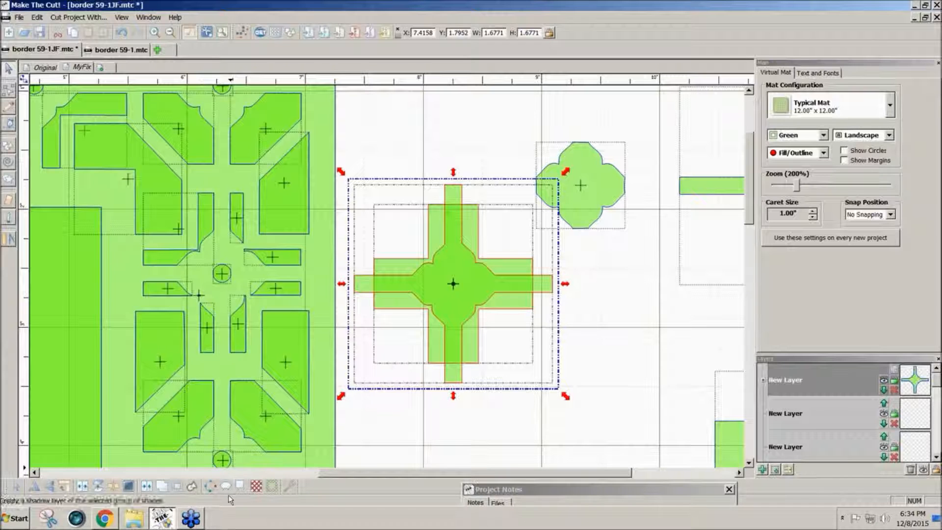
Apply a Boolean Join B-A Difference to subtract the quatrefoil cross from the wide plus.
left_click(176, 486)
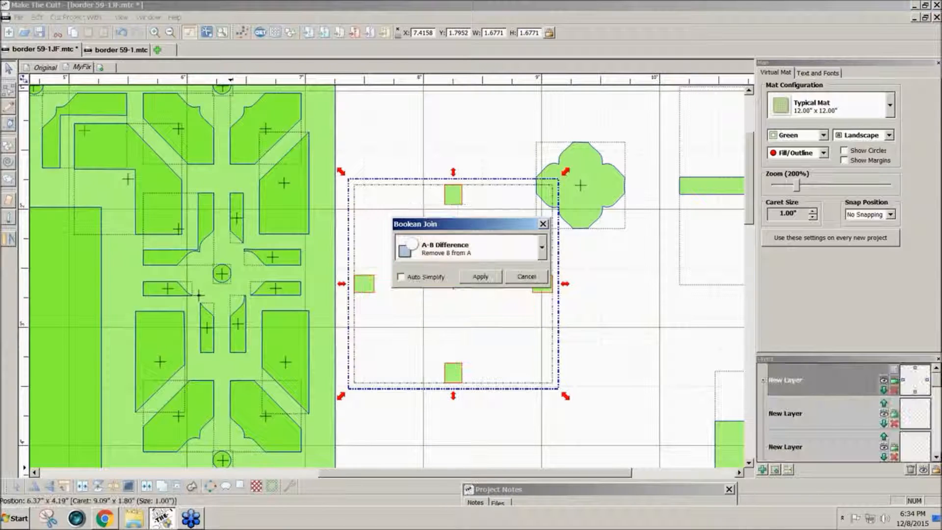
left_click(544, 252)
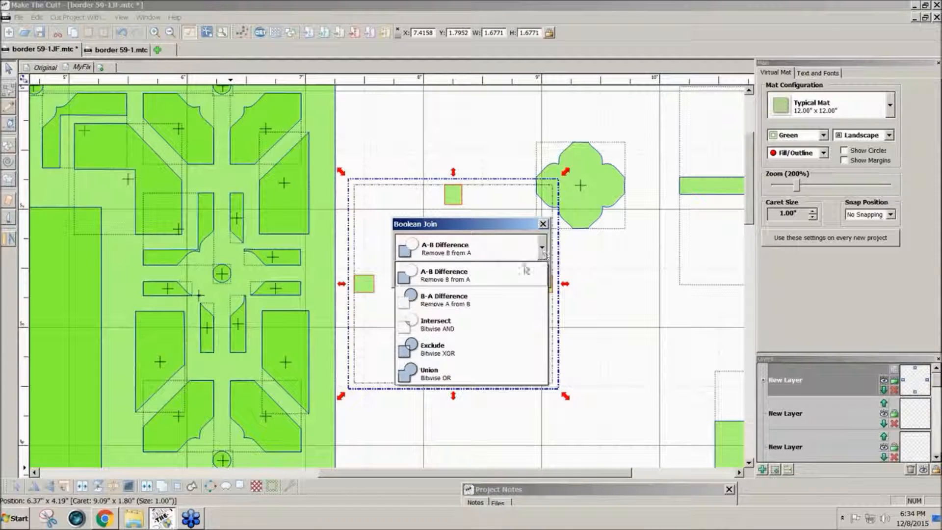
left_click(488, 307)
left_click_drag(496, 227, 490, 395)
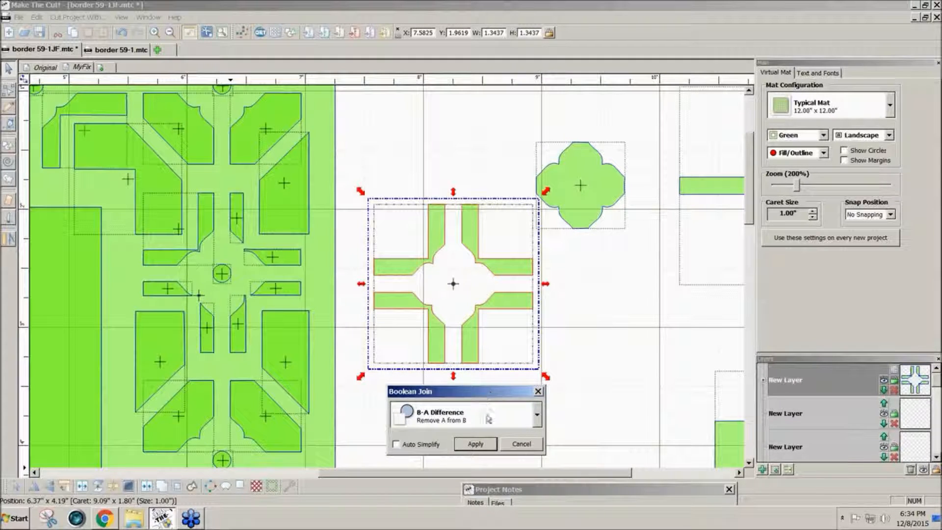
left_click(477, 444)
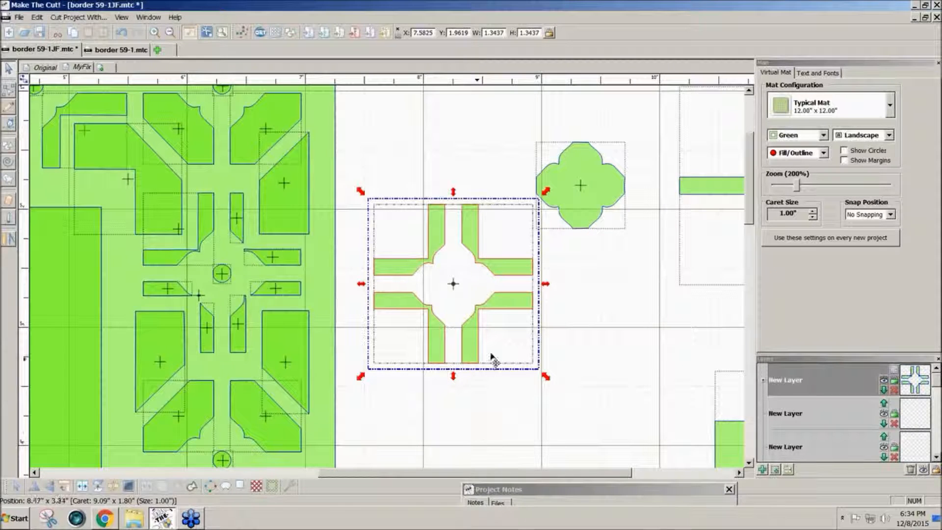
left_click_drag(474, 354, 483, 346)
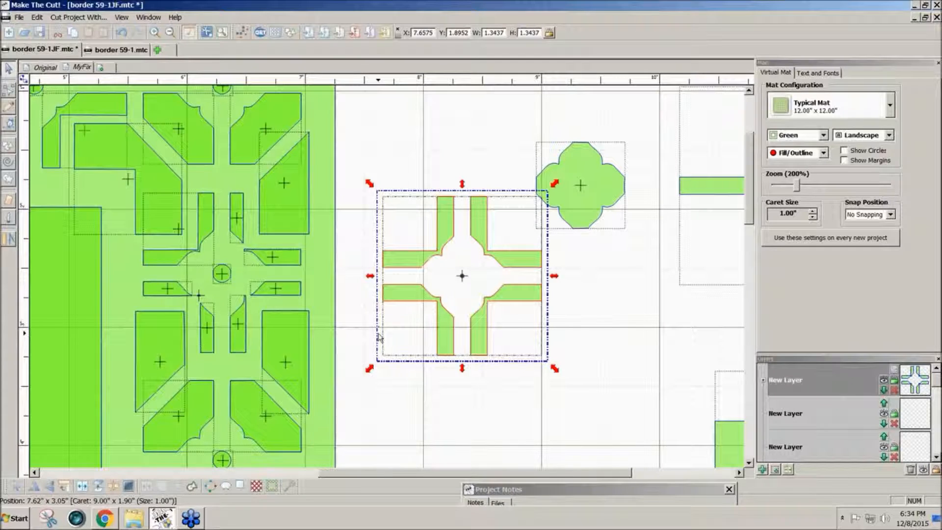
Drag the 1.3437 x 1.3437 hollow cross onto the border's middle circular junction.
scroll(379, 338, "down", 3)
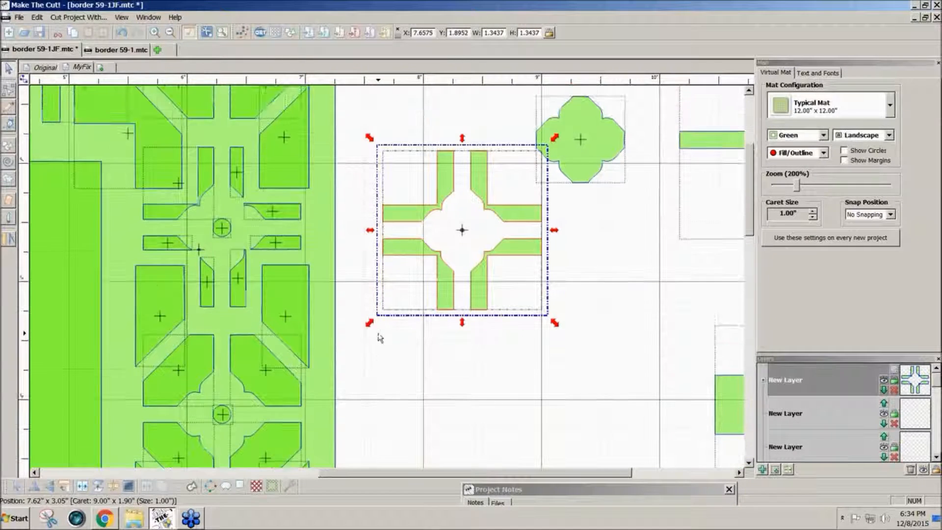
scroll(379, 337, "up", 3)
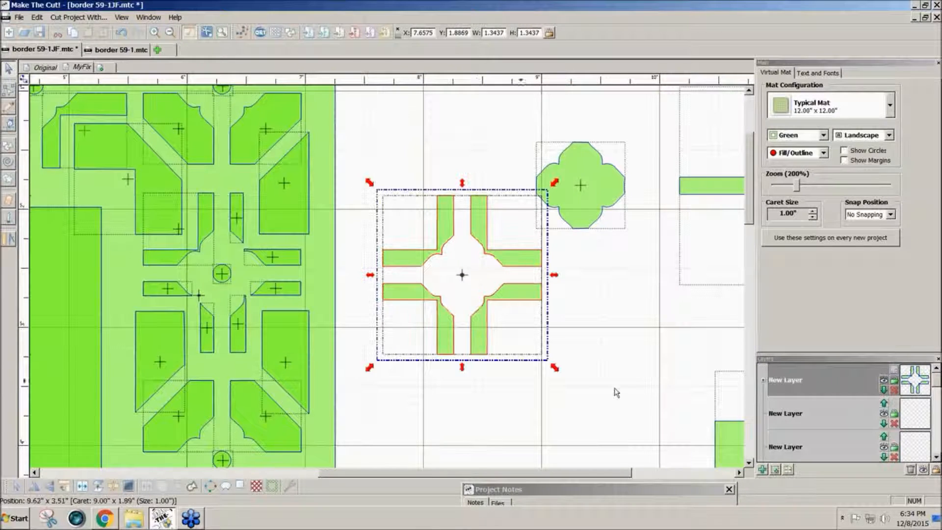
left_click(775, 470)
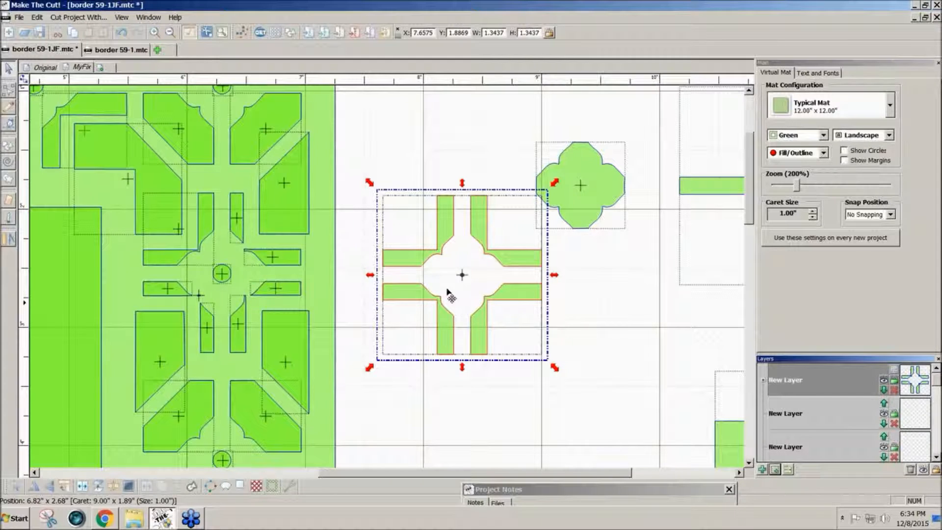
left_click_drag(428, 336, 435, 340)
left_click_drag(225, 333, 206, 328)
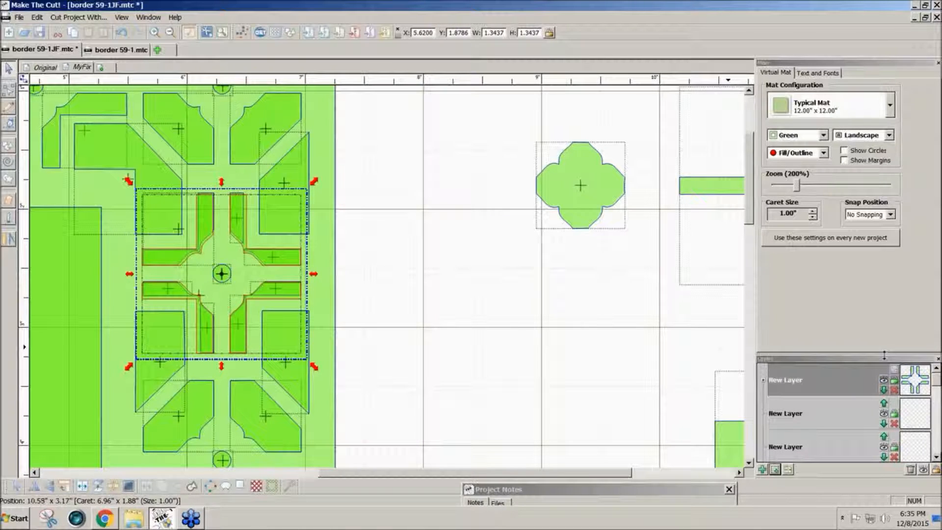
Hide the new cross's layer and delete two old strips, the L-shaped piece and a small rectangle.
left_click(884, 385)
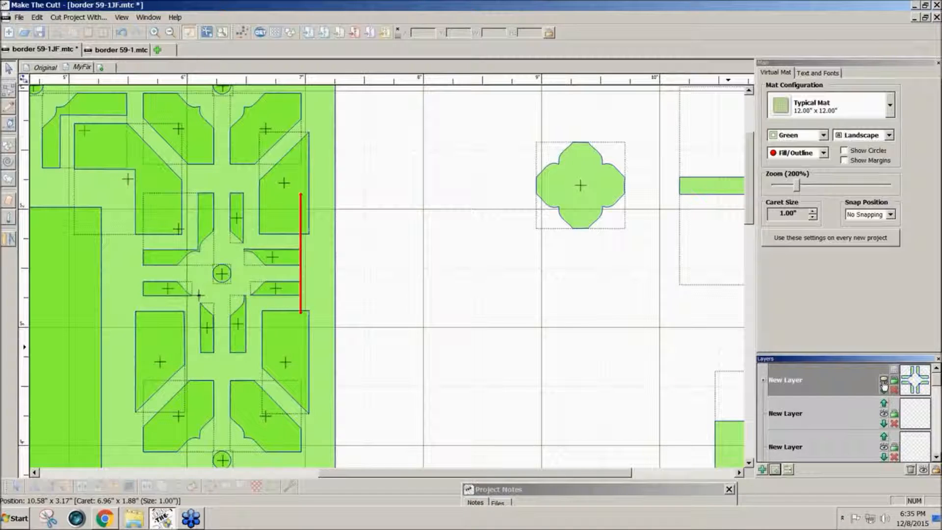
left_click(266, 259)
key("Delete")
left_click(237, 220)
key("Delete")
left_click(205, 231)
key("Delete")
left_click(186, 290)
key("Delete")
Delete the two thin vertical pieces and the parallelogram, then show the cross layer again.
left_click(206, 327)
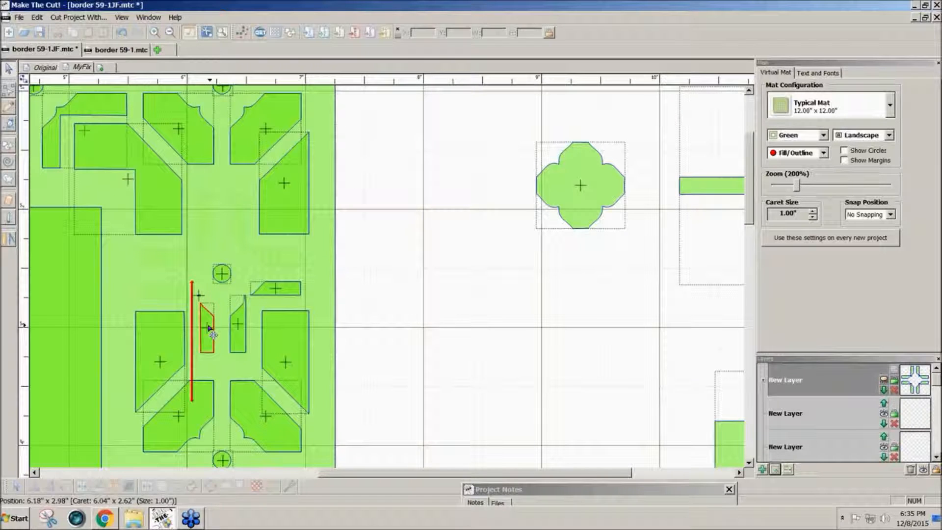
key("Delete")
left_click(238, 324)
key("Delete")
left_click(285, 292)
key("Delete")
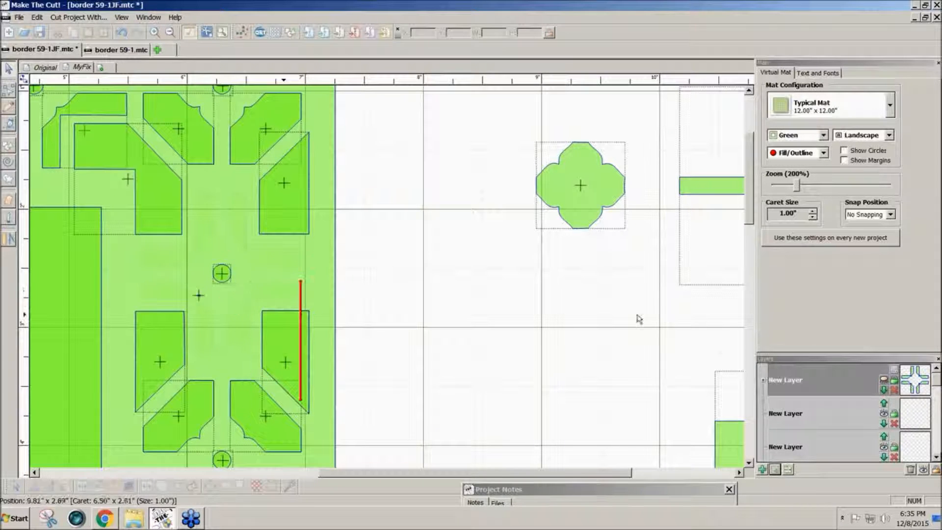
left_click(884, 386)
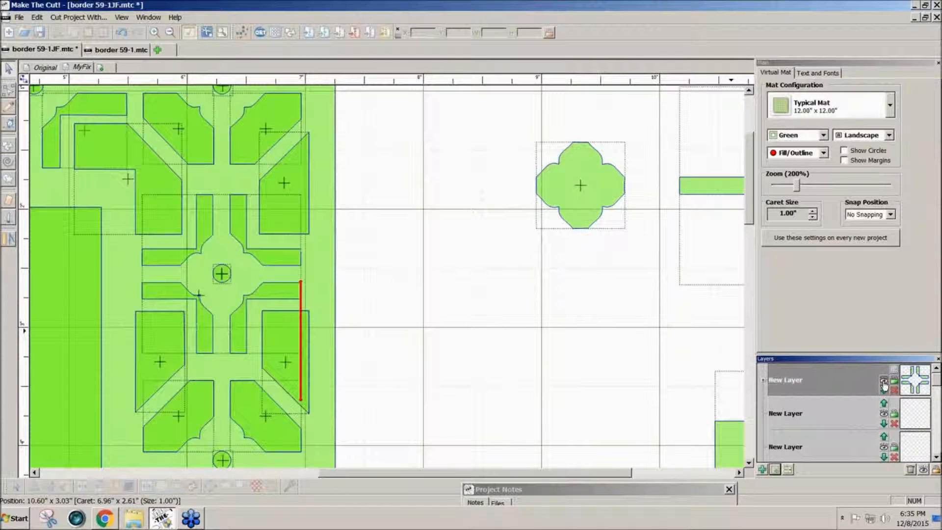
left_click(798, 187)
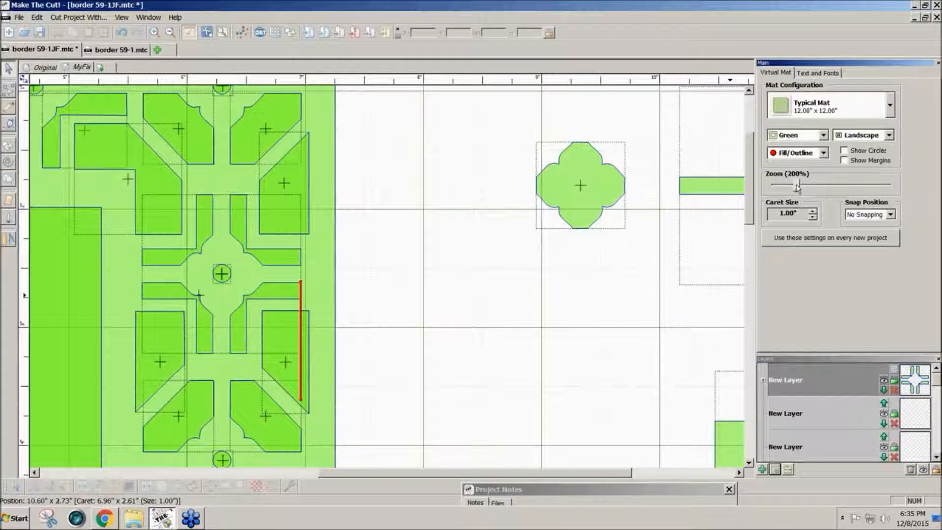
Zoom out and weld all the border shapes into one cut outline.
left_click_drag(798, 187, 794, 188)
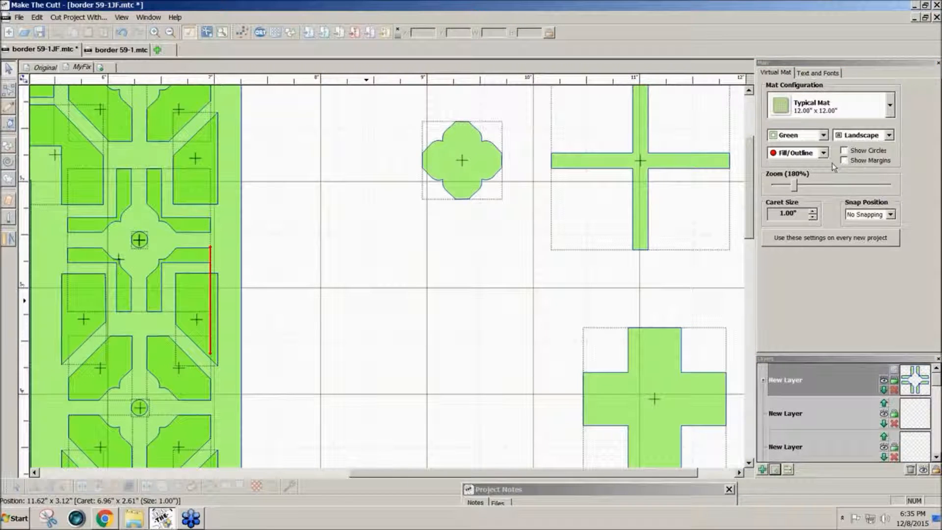
left_click_drag(794, 188, 784, 188)
left_click_drag(476, 449, 31, 86)
left_click_drag(783, 186, 777, 189)
left_click_drag(194, 278, 42, 88)
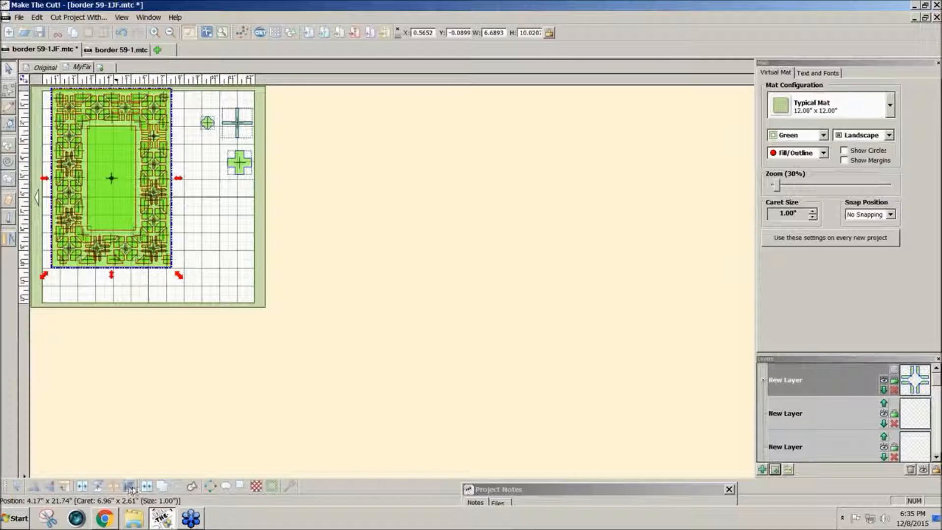
left_click(149, 486)
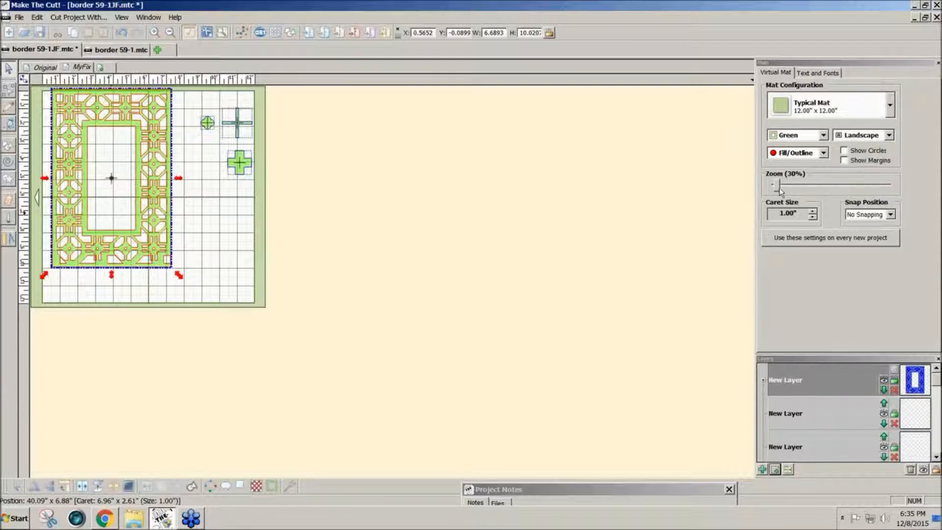
Zoom to 100% on the border and undo the weld with Ctrl+Z.
left_click_drag(775, 189, 748, 208)
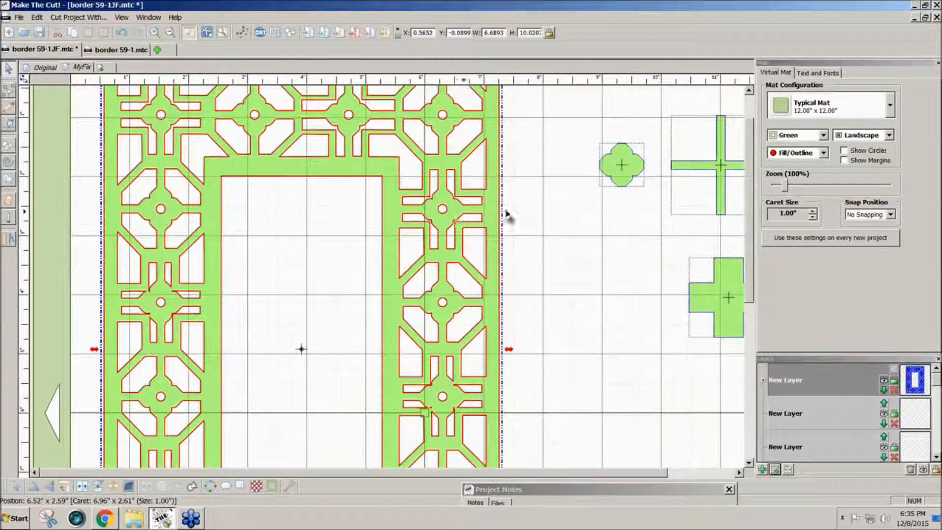
mouse_move(750, 230)
left_mouse_down()
mouse_move(749, 248)
mouse_move(751, 231)
left_mouse_up()
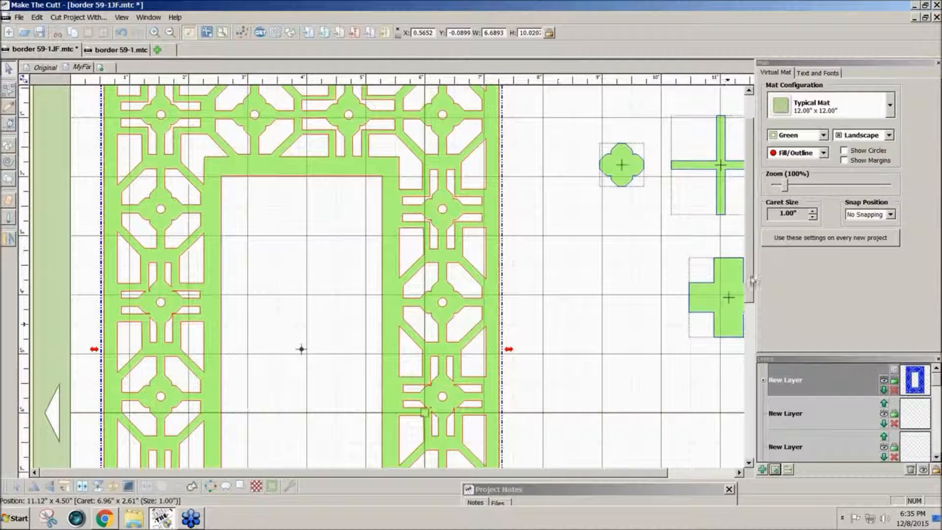
left_click_drag(752, 280, 752, 297)
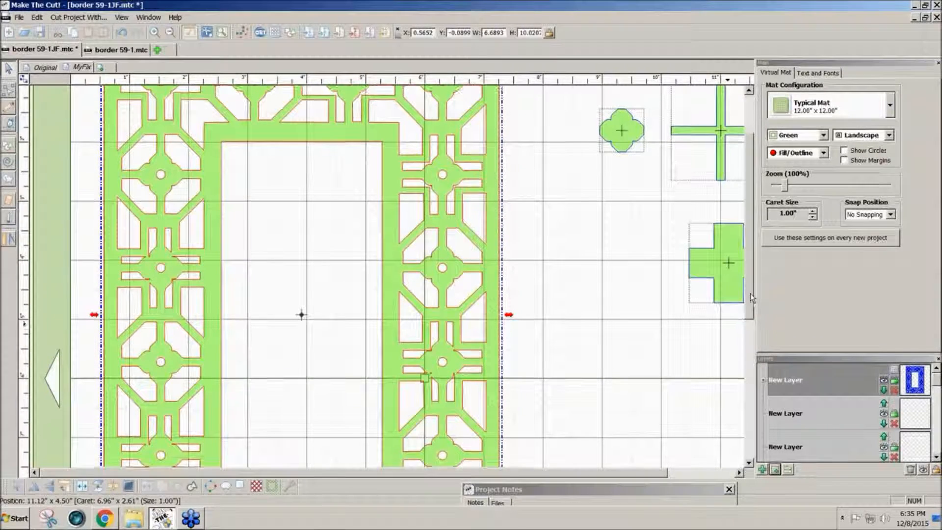
key("ctrl+z")
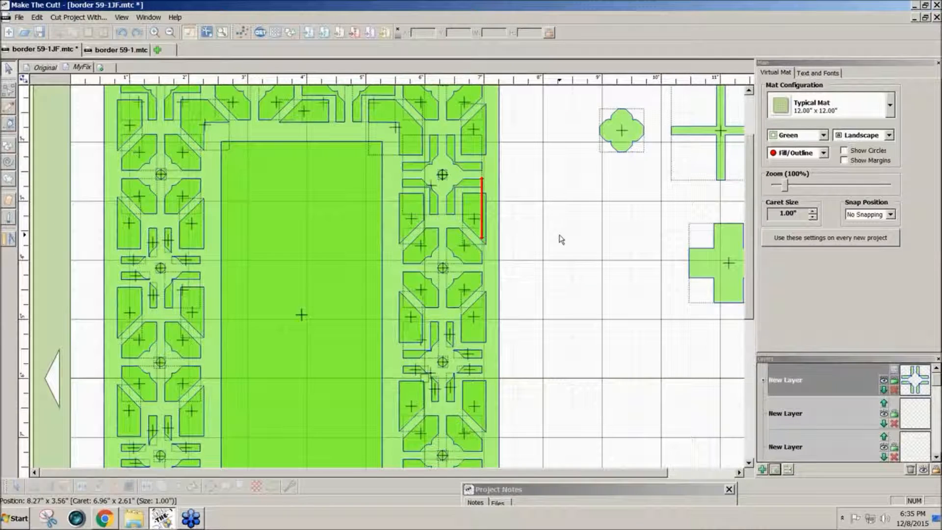
Move a cross joint from the right border onto empty mat and duplicate its layer.
left_click_drag(531, 227, 371, 131)
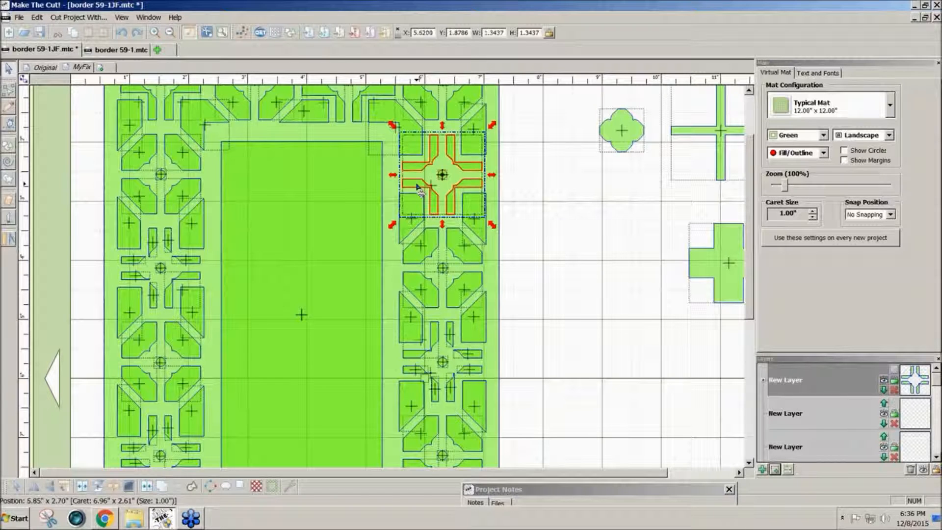
left_click_drag(418, 187, 555, 281)
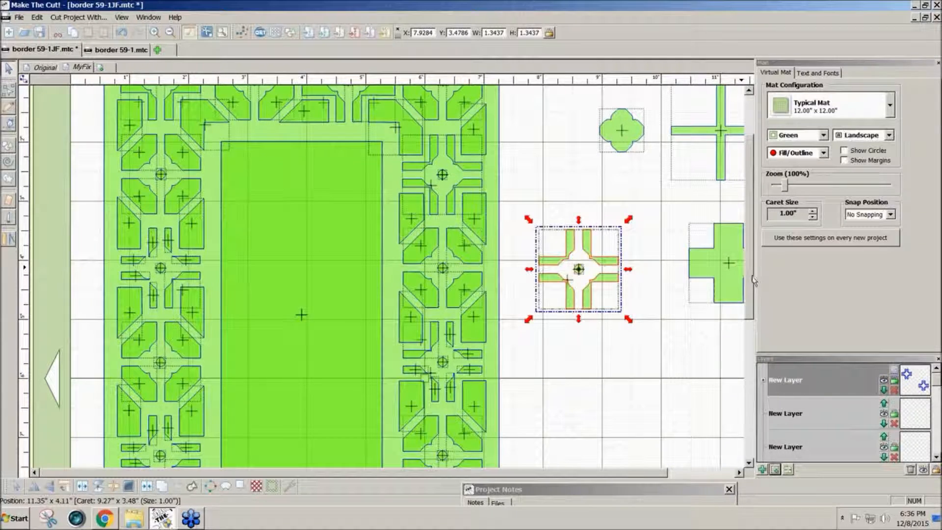
scroll(750, 302, "down", 3)
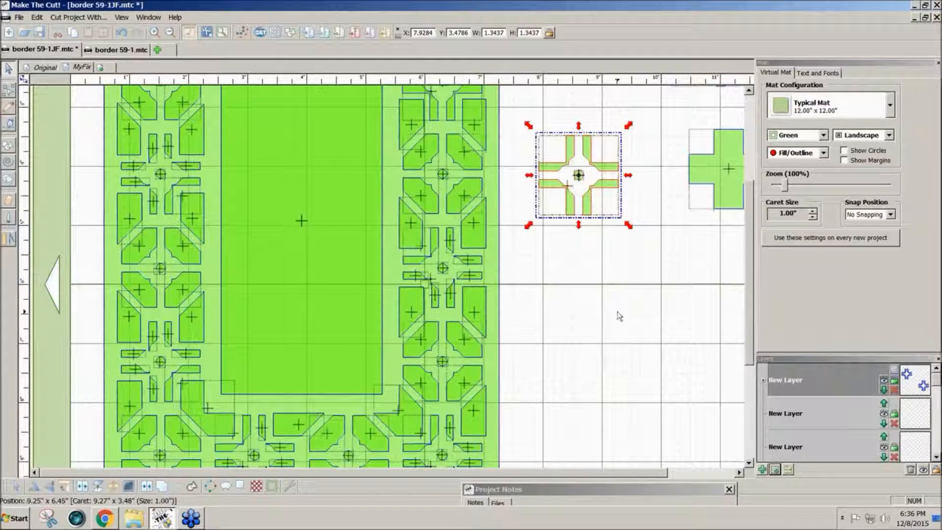
left_click(776, 469)
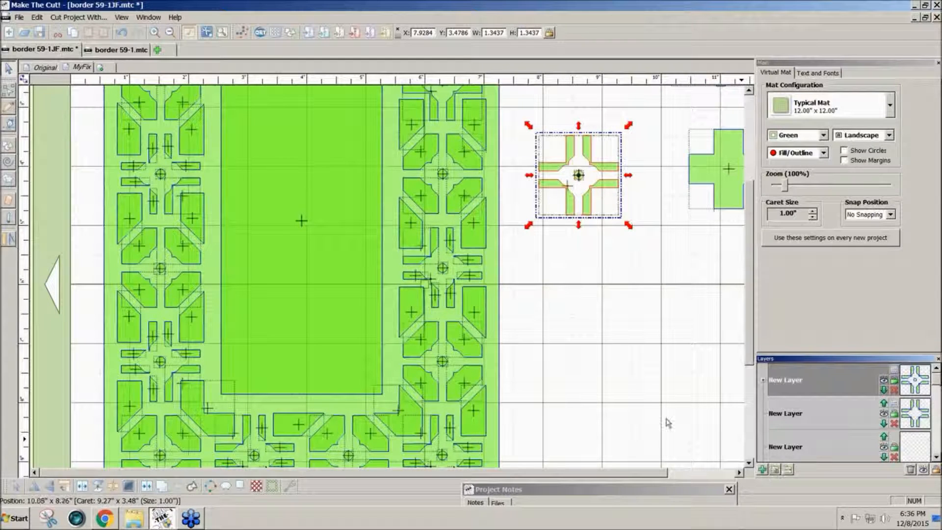
left_click(521, 315)
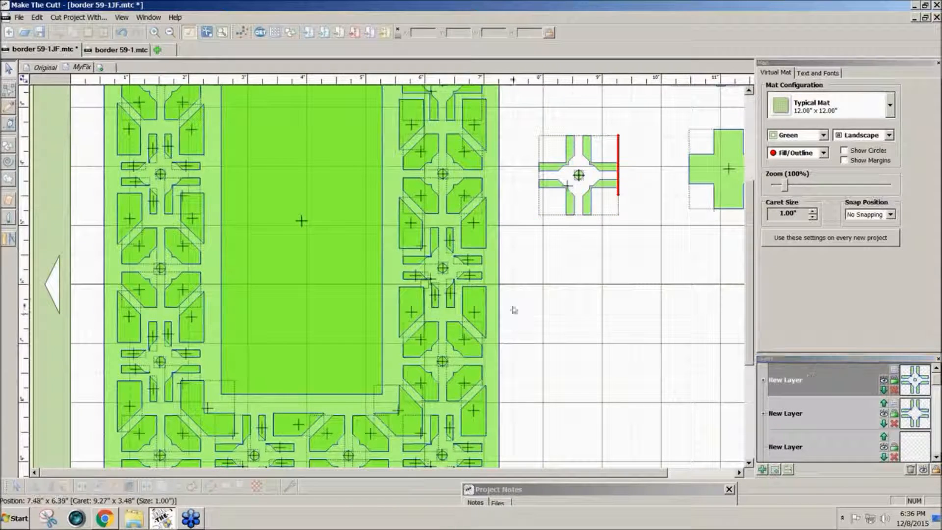
Undo the misplaced move of the cross and delete the stray sliver beside it.
left_click_drag(570, 194, 475, 214)
key("ctrl+z")
left_click_drag(528, 109, 549, 178)
left_click(607, 257)
key("Delete")
Weld all the cross's parts into one shape and drop it over the right border's middle joint.
left_click_drag(653, 240, 511, 87)
left_click(145, 488)
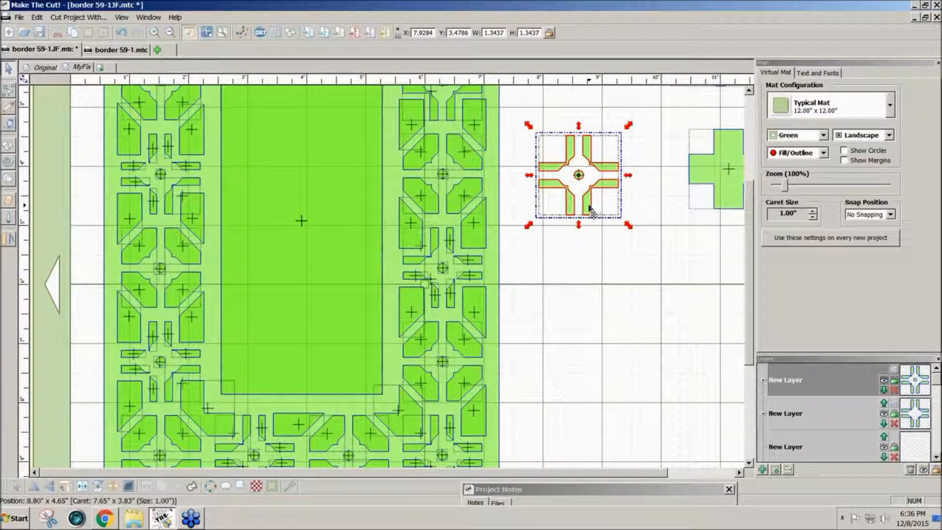
left_click_drag(588, 207, 453, 302)
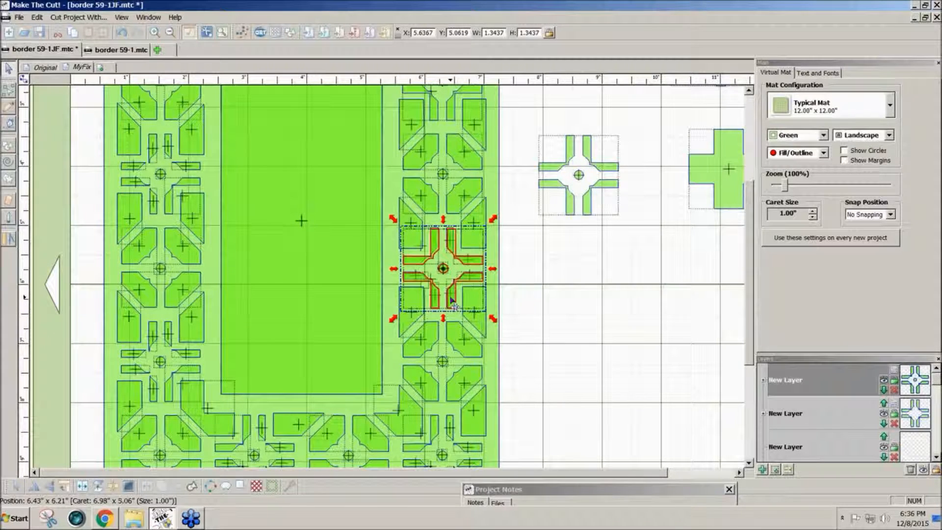
With the new-cross layer hidden, delete the old right-border cross pieces, then move a cross copy to the lower-right joint.
left_click(884, 380)
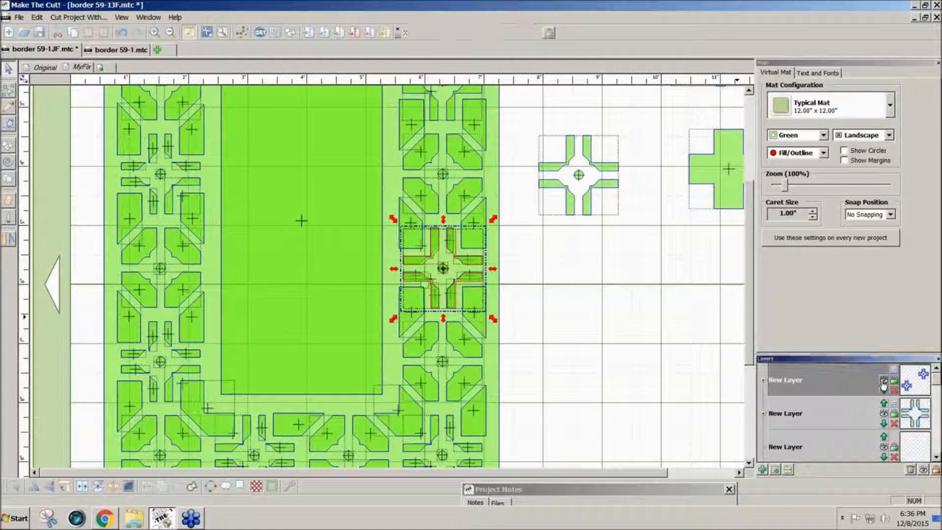
left_click_drag(520, 315, 380, 219)
key("Delete")
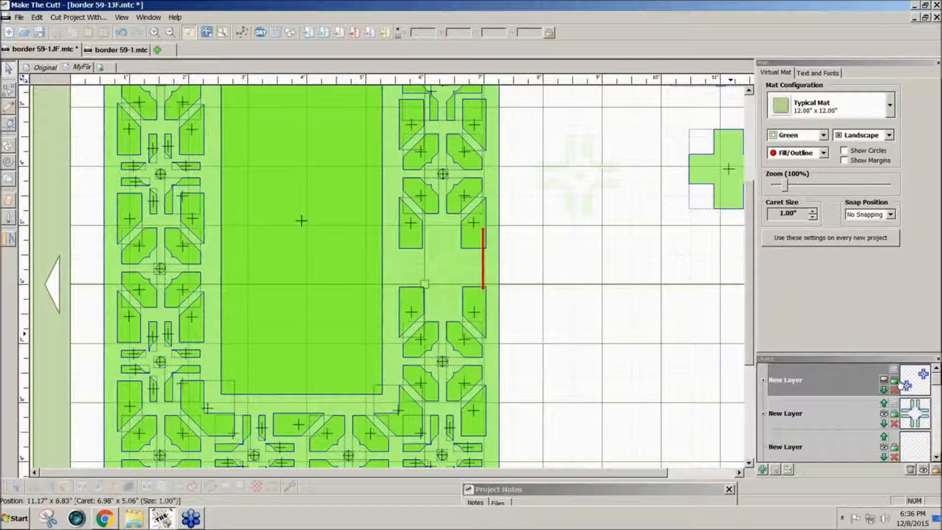
left_click(885, 381)
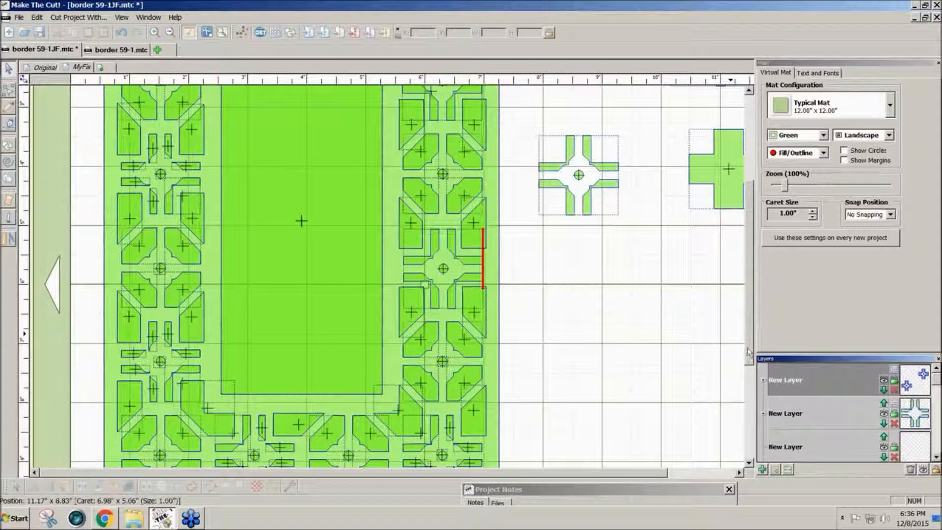
left_click_drag(750, 352, 748, 388)
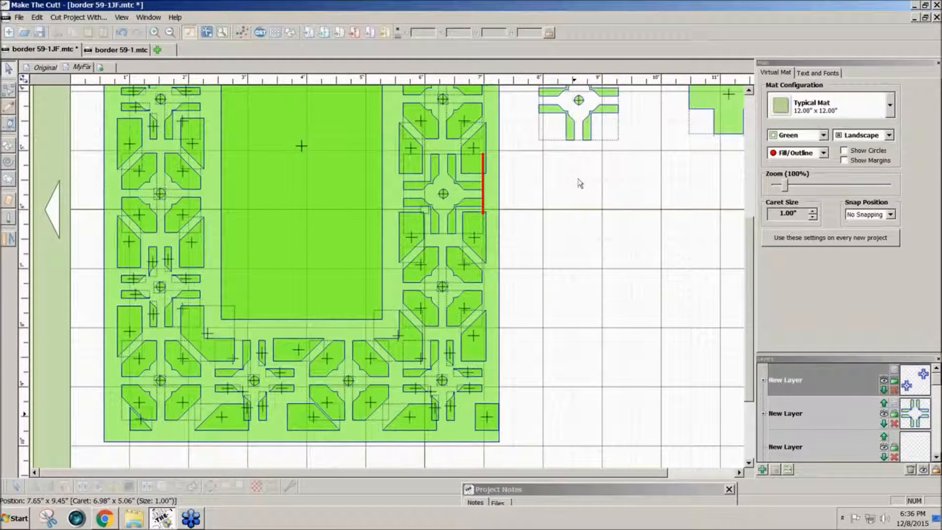
left_click_drag(580, 132, 451, 412)
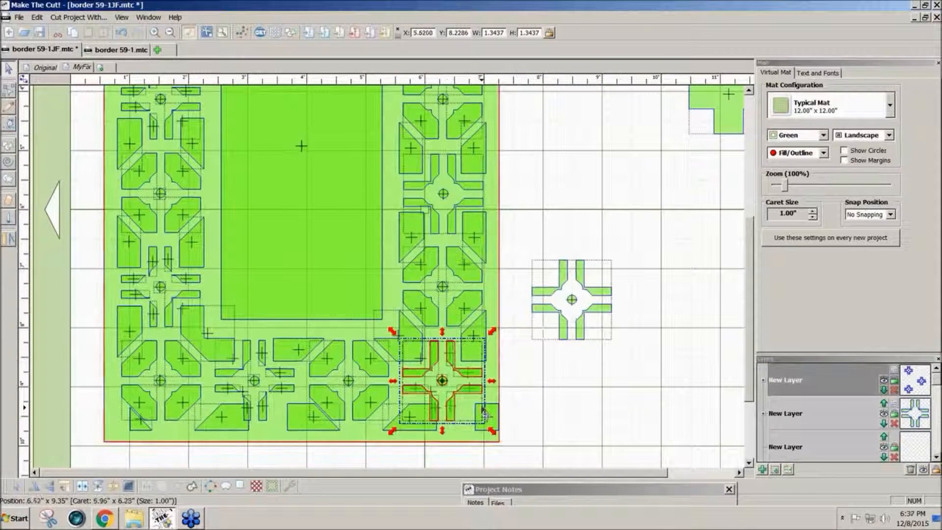
With the crosses layer hidden, delete the old pieces at the border's lower-right joint, then show the layer again.
left_click(884, 381)
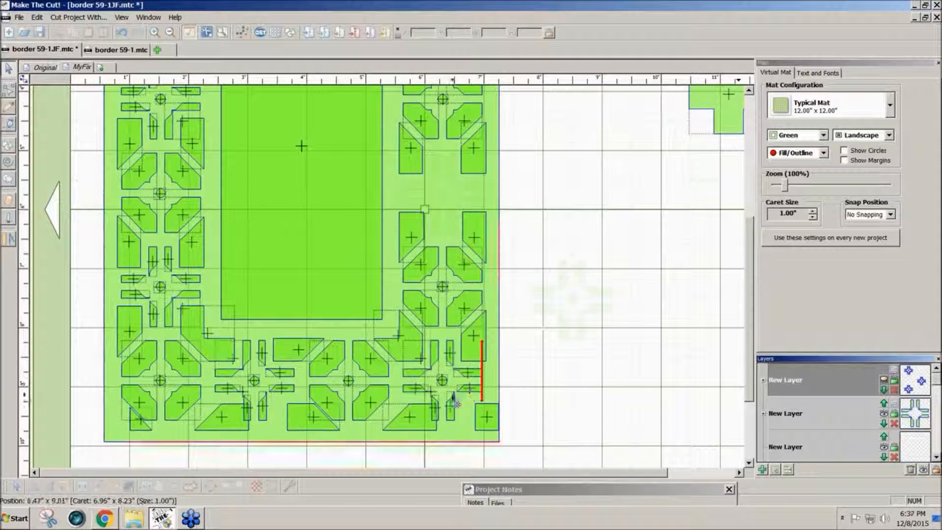
left_click_drag(533, 427, 398, 331)
key("Delete")
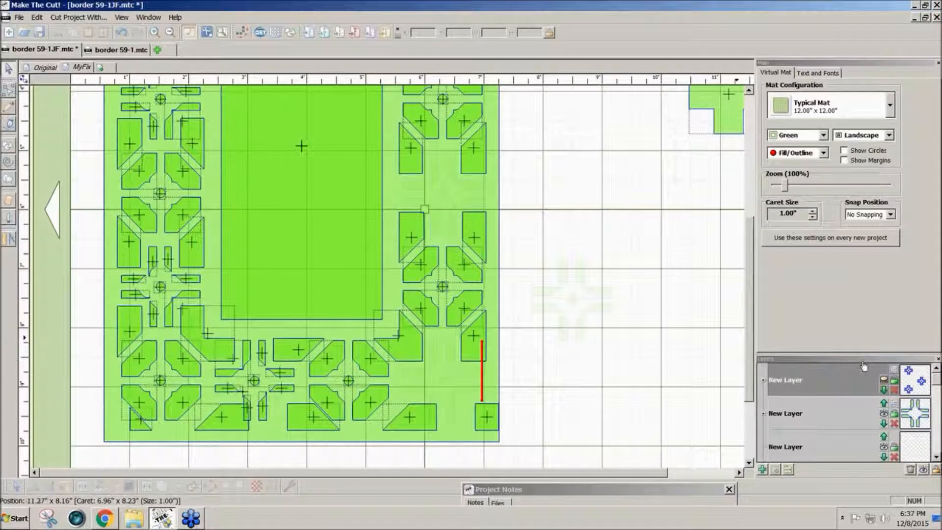
left_click(884, 379)
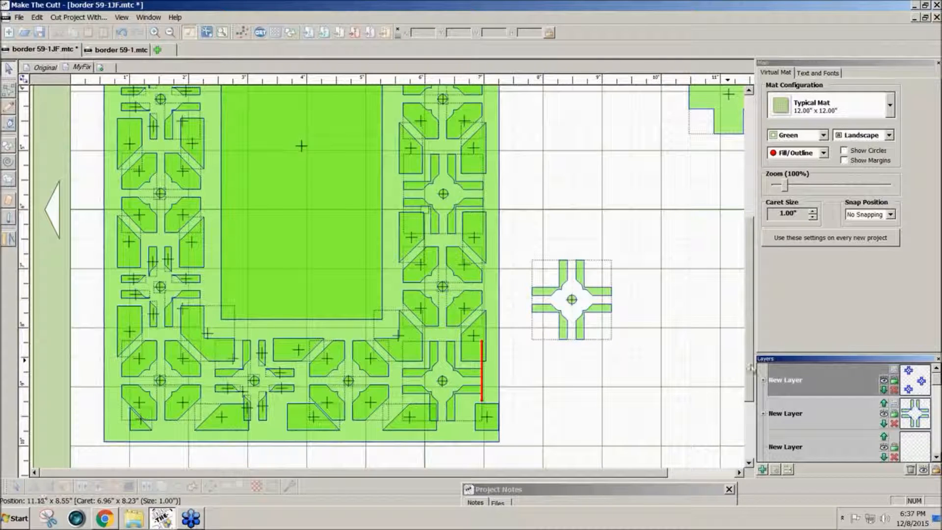
left_click_drag(747, 383, 756, 293)
left_click_drag(786, 186, 781, 187)
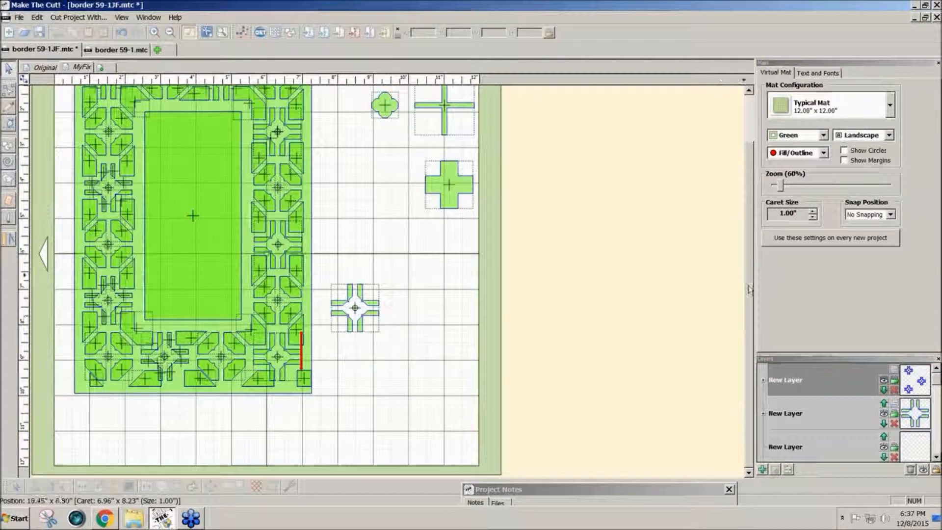
Weld the entire border into one lattice shape and nudge it slightly right and down.
left_click_drag(750, 288, 749, 245)
left_click_drag(65, 85, 329, 496)
left_click(147, 486)
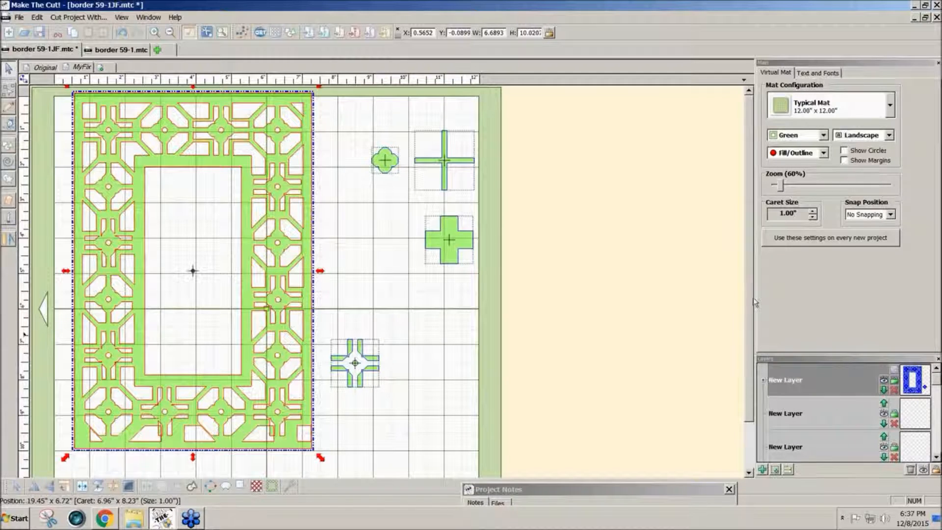
left_click_drag(301, 360, 305, 376)
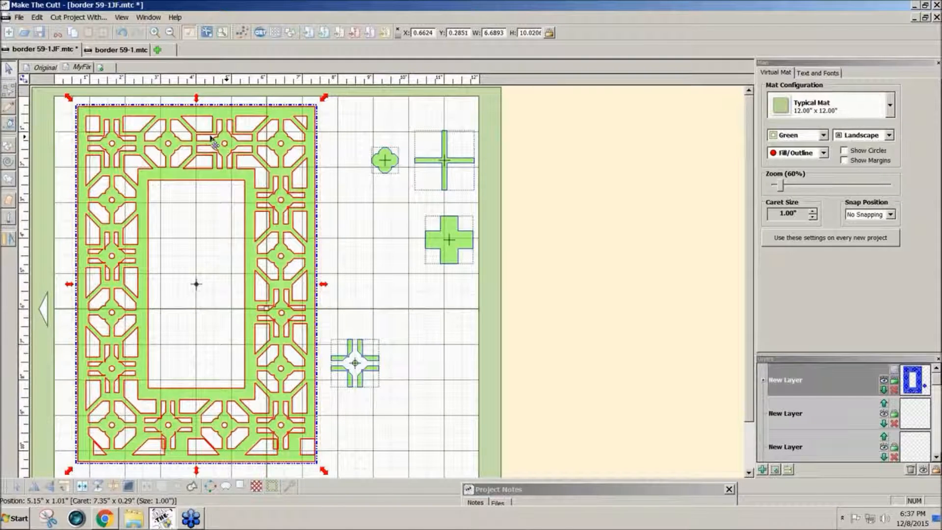
Move the spare 1.3437 x 1.3437 cross up beside the small quatrefoil.
left_click(411, 298)
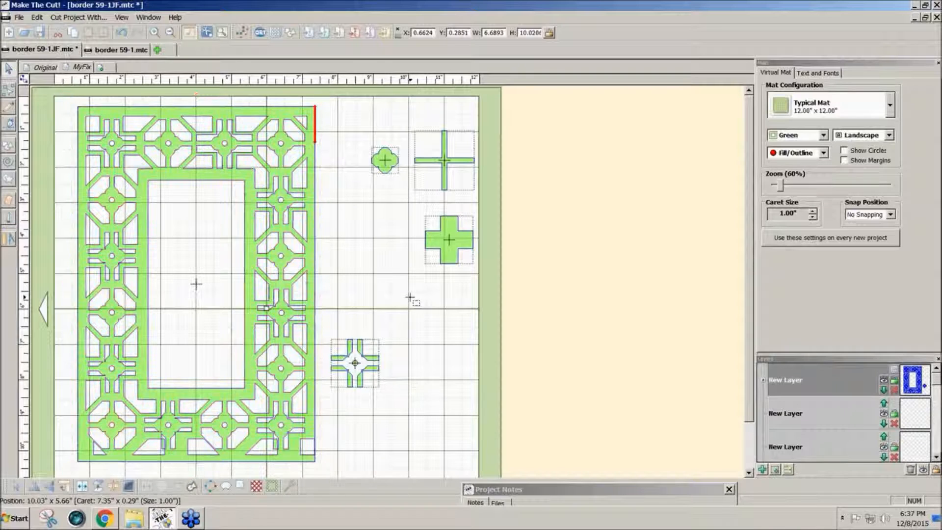
left_click_drag(409, 396, 320, 313)
left_click_drag(355, 363, 355, 212)
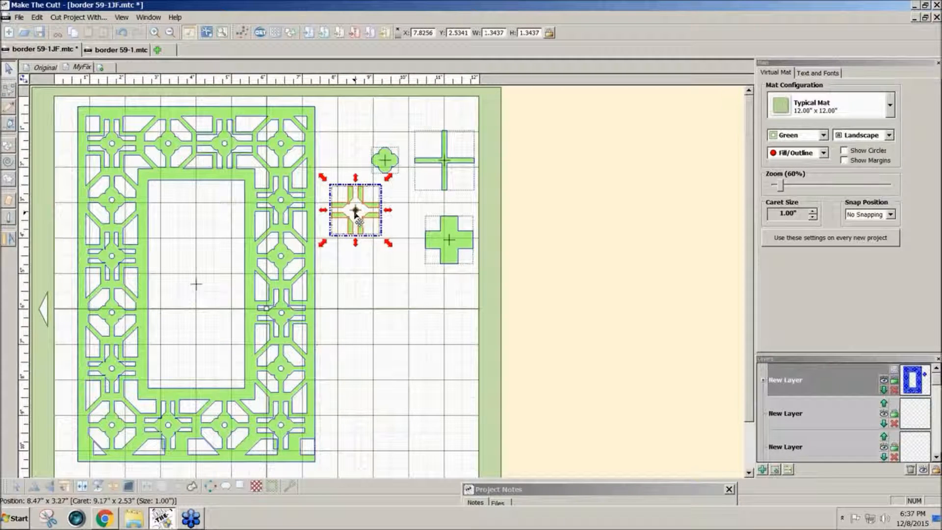